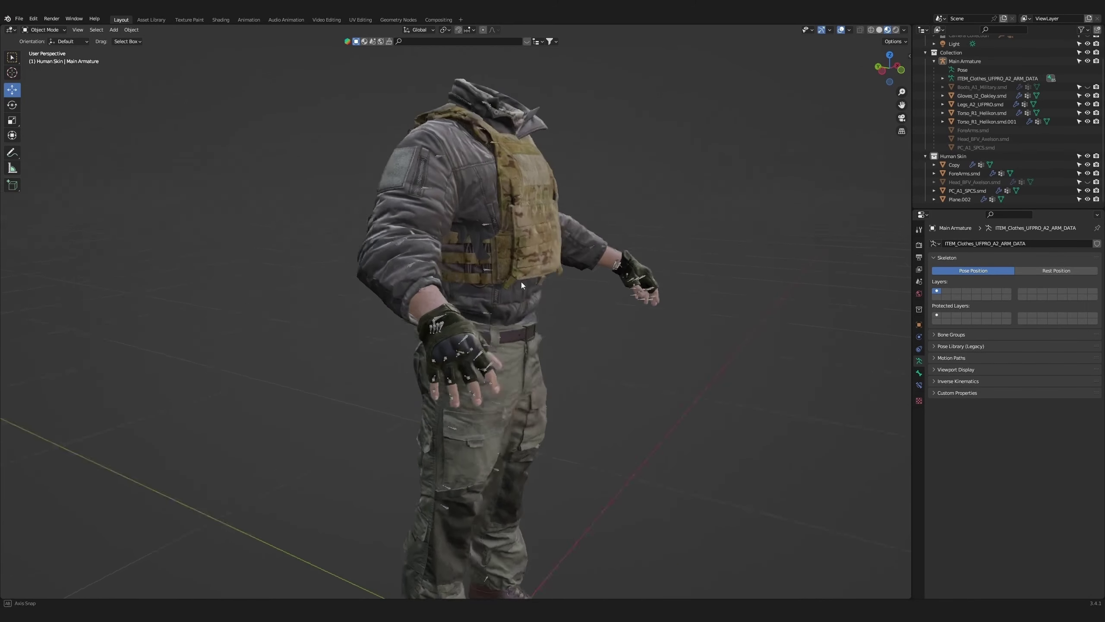
# Put the jacket's torso mesh Torso_R1_Helikon.smd.001 into edit mode with vertex selection and proportional editing enabled.
pyautogui.scroll(3, 455, 286)
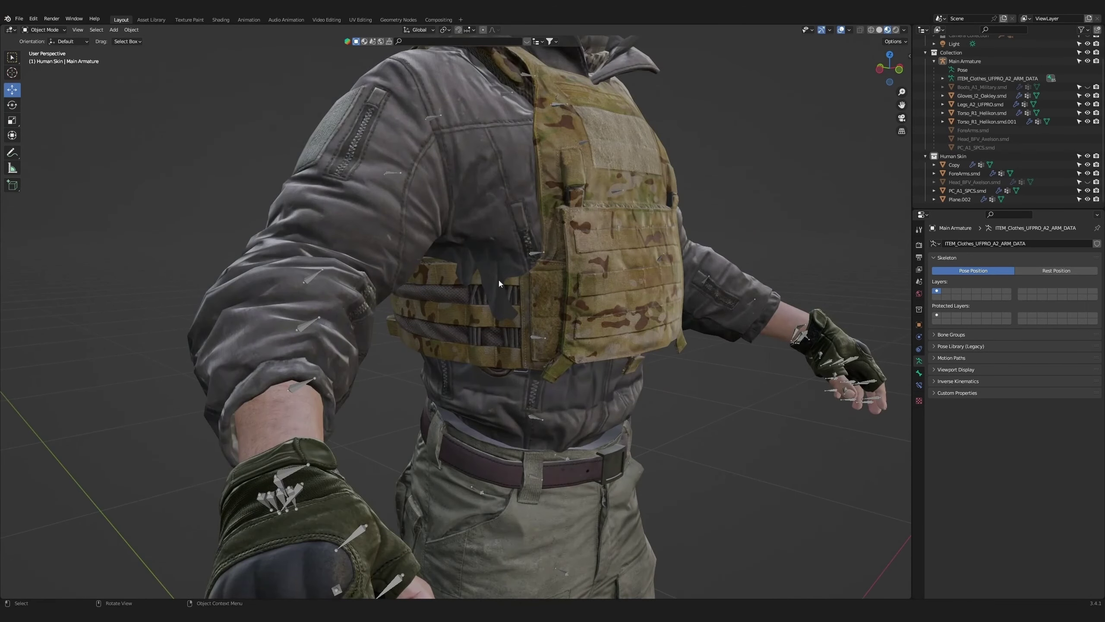
pyautogui.moveTo(492, 293); pyautogui.dragTo(486, 296, button='middle')
pyautogui.keyDown('shift'); pyautogui.moveTo(566, 486); pyautogui.dragTo(538, 373, button='middle'); pyautogui.keyUp('shift')
pyautogui.scroll(2, 538, 373)
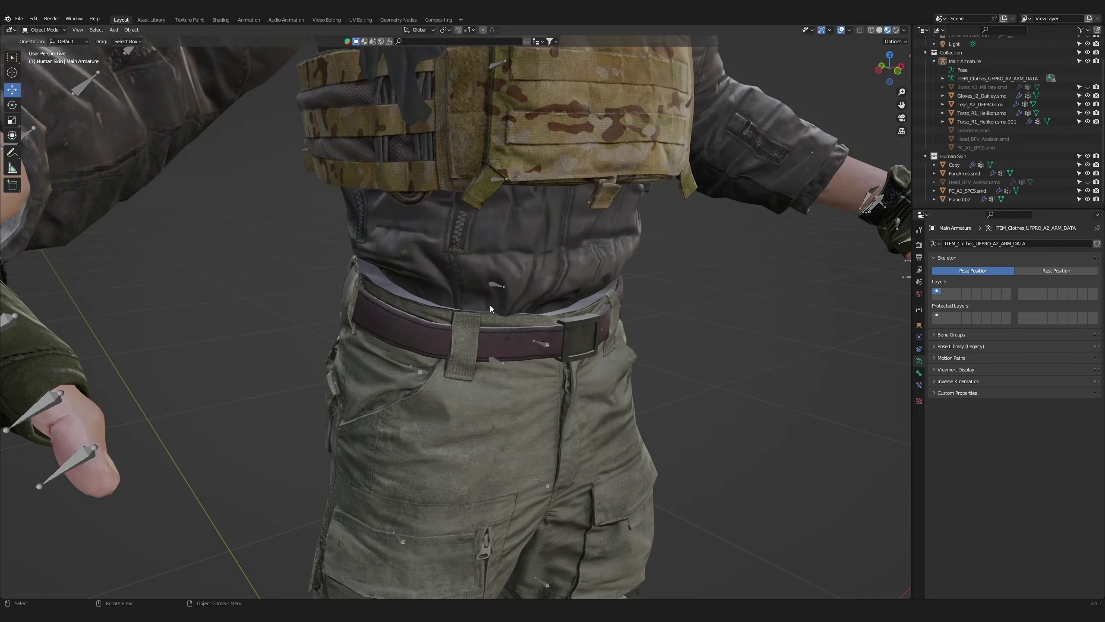
pyautogui.keyDown('shift'); pyautogui.moveTo(491, 305); pyautogui.dragTo(492, 261, button='middle'); pyautogui.keyUp('shift')
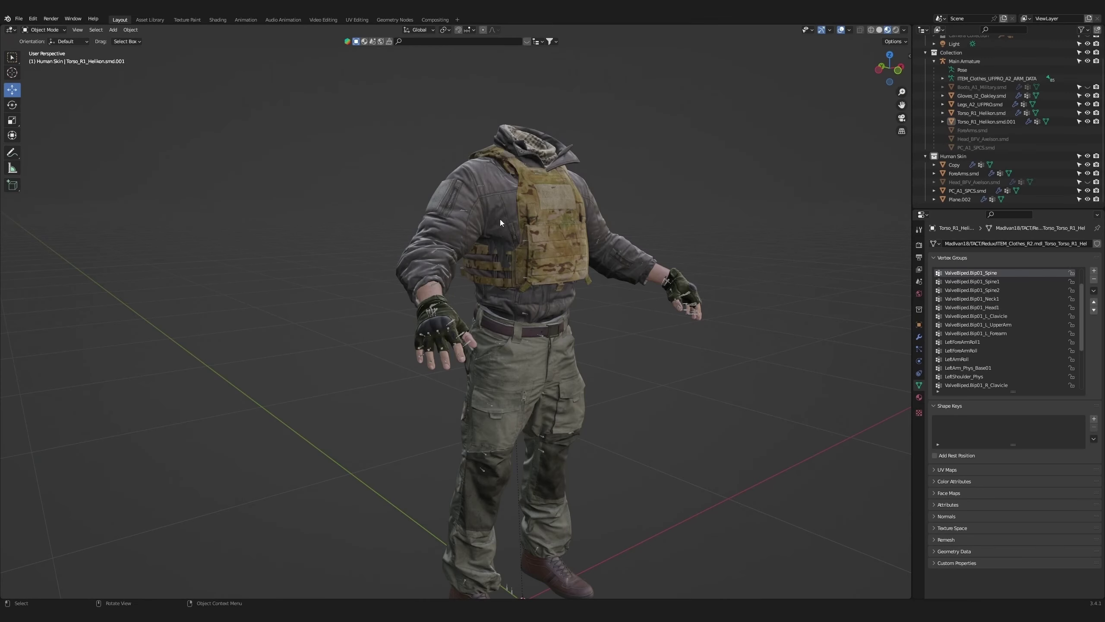
pyautogui.click(511, 222)
pyautogui.scroll(4, 511, 220)
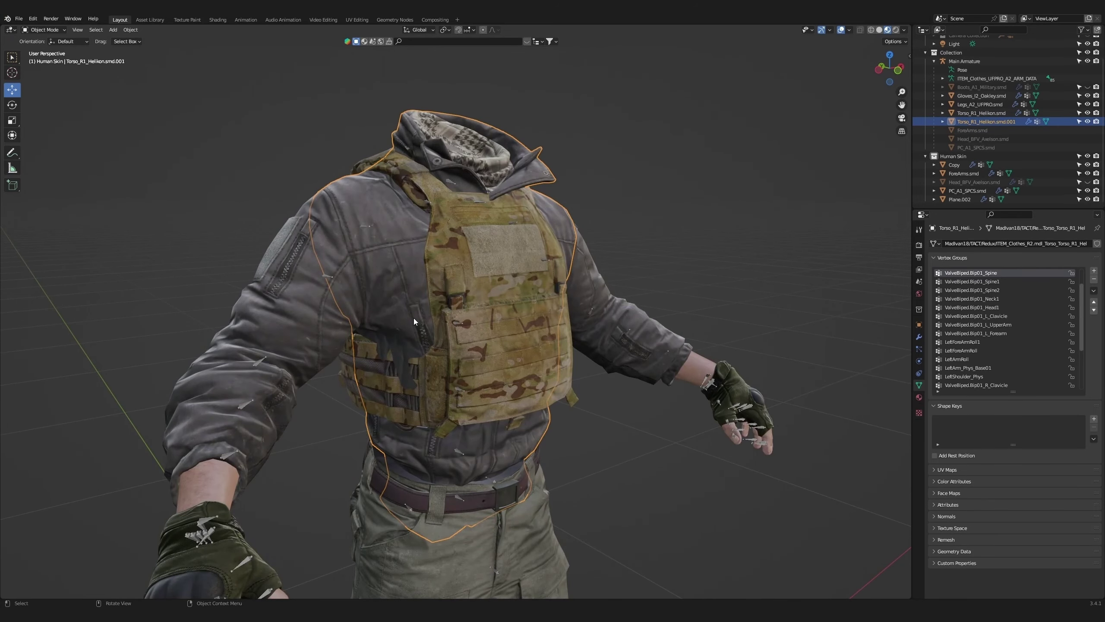
pyautogui.click(44, 30)
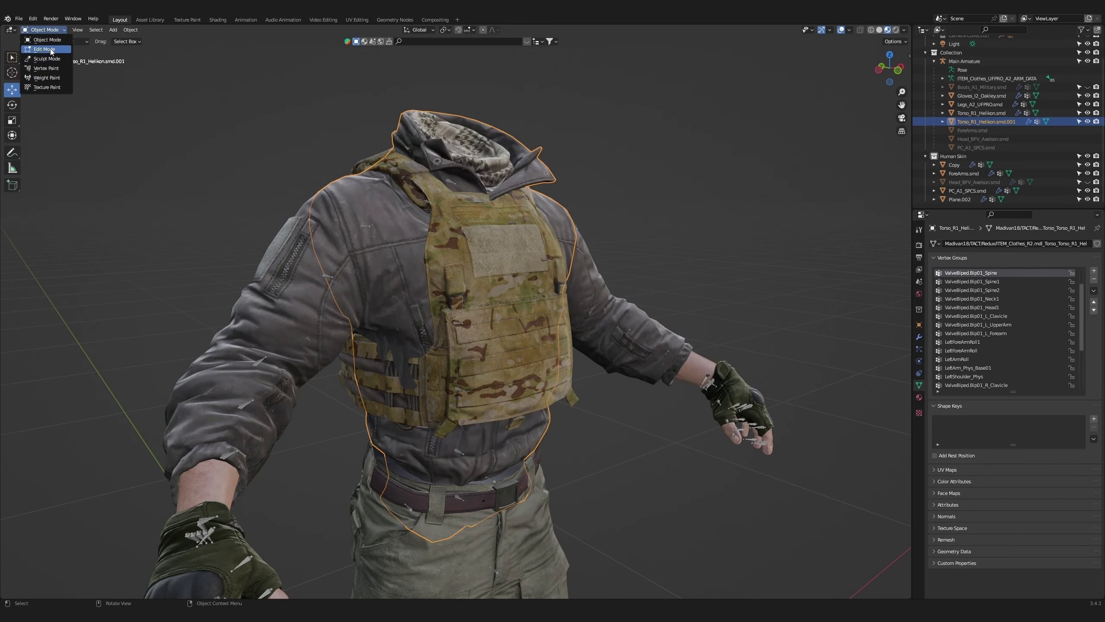
pyautogui.click(44, 46)
pyautogui.click(74, 30)
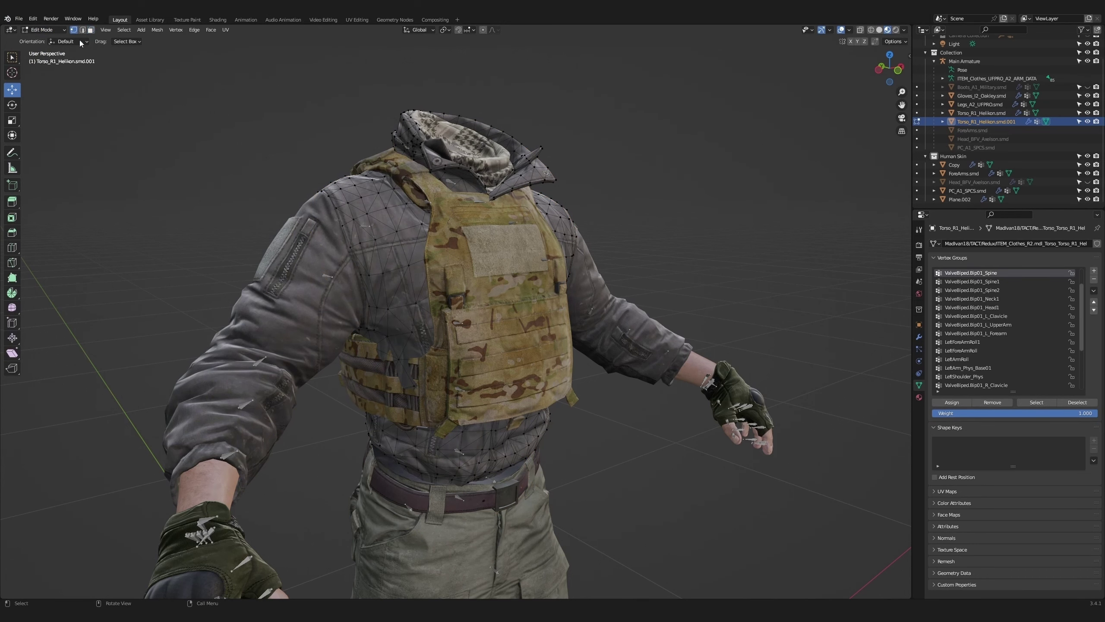
pyautogui.click(483, 30)
# Move the jacket vertex poking through the vest's right side straps about 0.013 m along X, with proportional size about 0.043.
pyautogui.scroll(5, 435, 331)
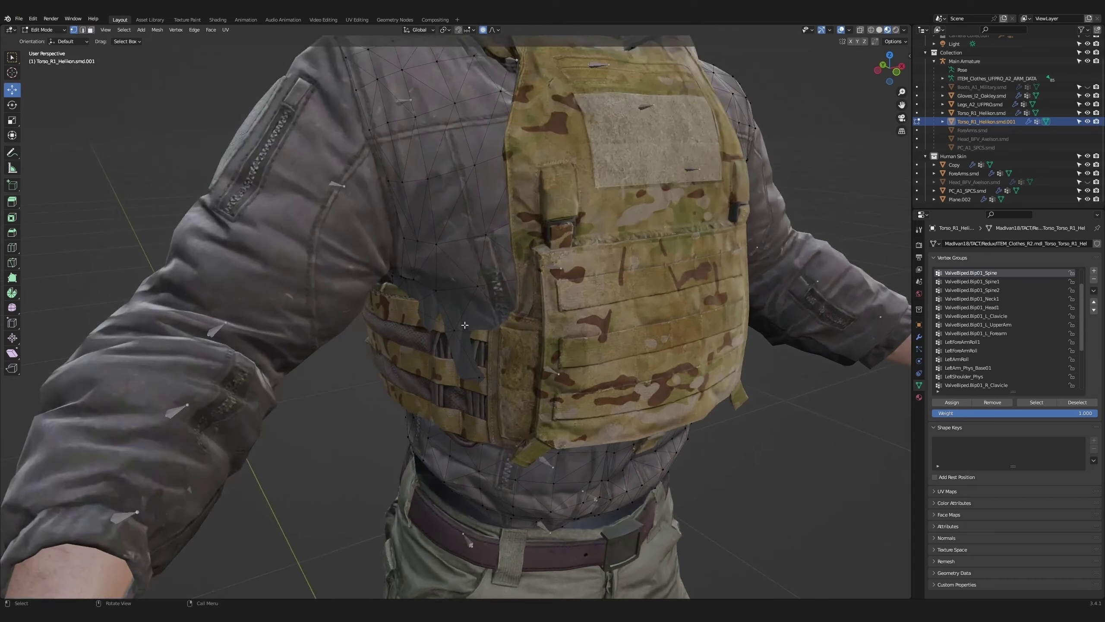
pyautogui.click(454, 330)
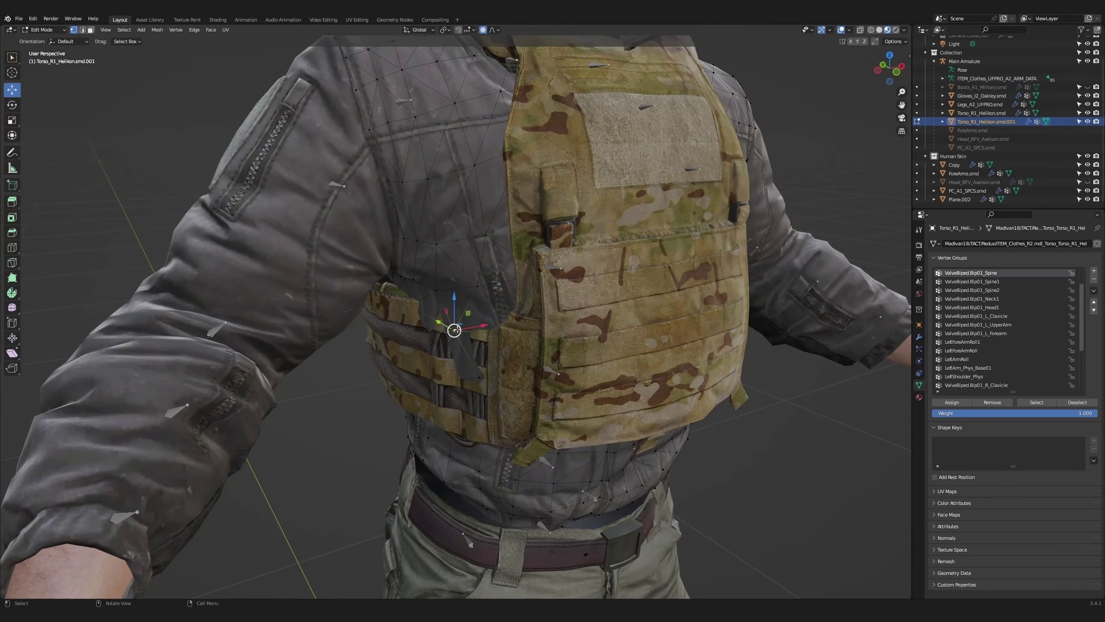
pyautogui.scroll(2, 486, 327)
pyautogui.moveTo(486, 326)
pyautogui.mouseDown()
pyautogui.moveTo(477, 326)
pyautogui.moveTo(505, 321)
pyautogui.moveTo(497, 322)
pyautogui.mouseUp()
pyautogui.rightClick(485, 324)
pyautogui.scroll(-2, 480, 325)
pyautogui.scroll(-1, 482, 325)
pyautogui.scroll(-1, 485, 325)
pyautogui.scroll(1, 488, 324)
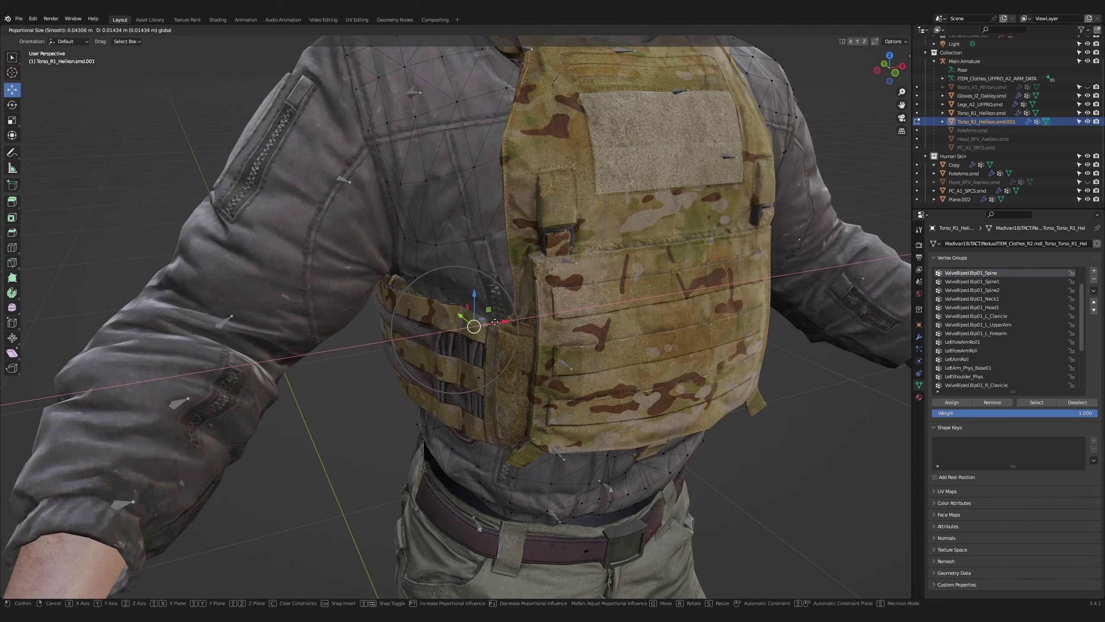
pyautogui.click(475, 290)
pyautogui.moveTo(504, 282); pyautogui.dragTo(523, 277)
# In edge selection mode, move the jacket edge poking over the vest's left side strap inward along X.
pyautogui.moveTo(522, 277); pyautogui.dragTo(537, 324, button='middle')
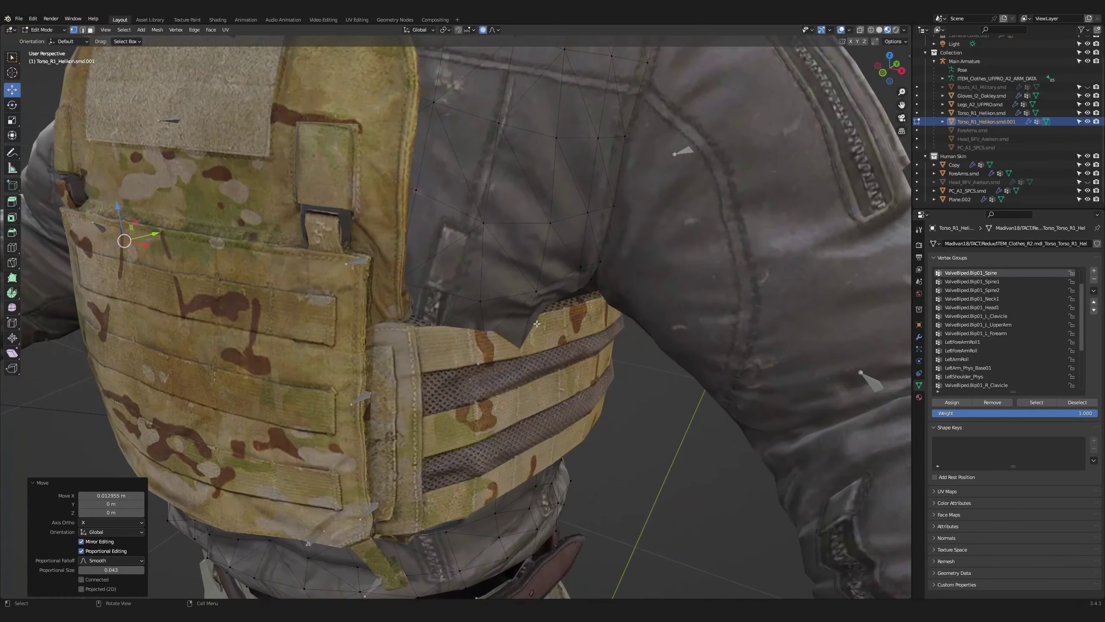
pyautogui.click(89, 30)
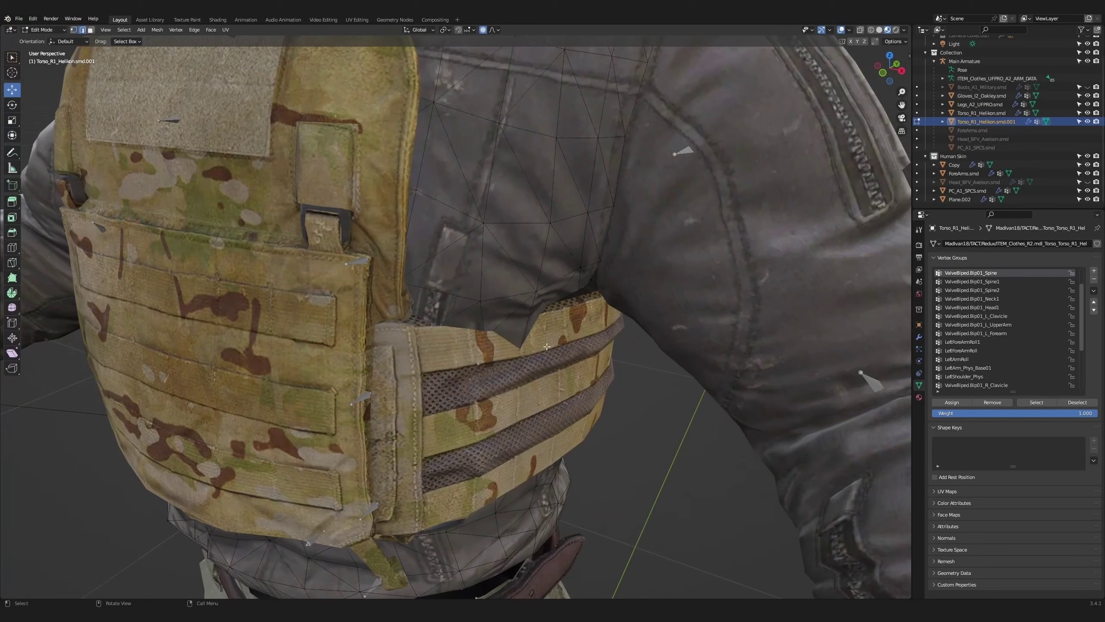
pyautogui.click(528, 317)
pyautogui.moveTo(553, 342); pyautogui.dragTo(538, 327)
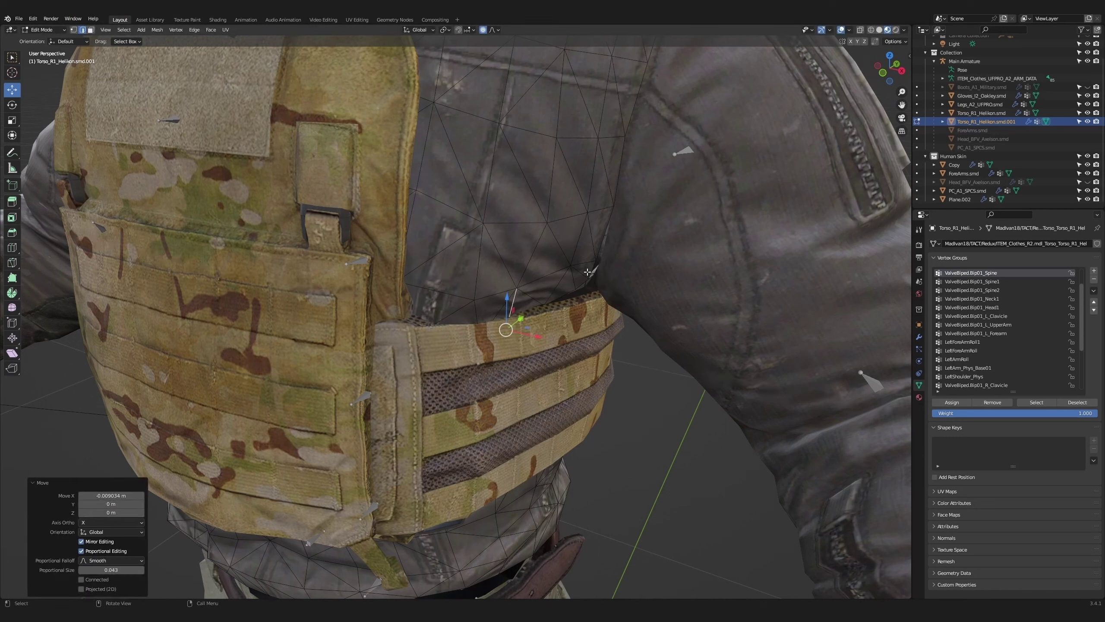
pyautogui.hotkey('ctrl', 'z')
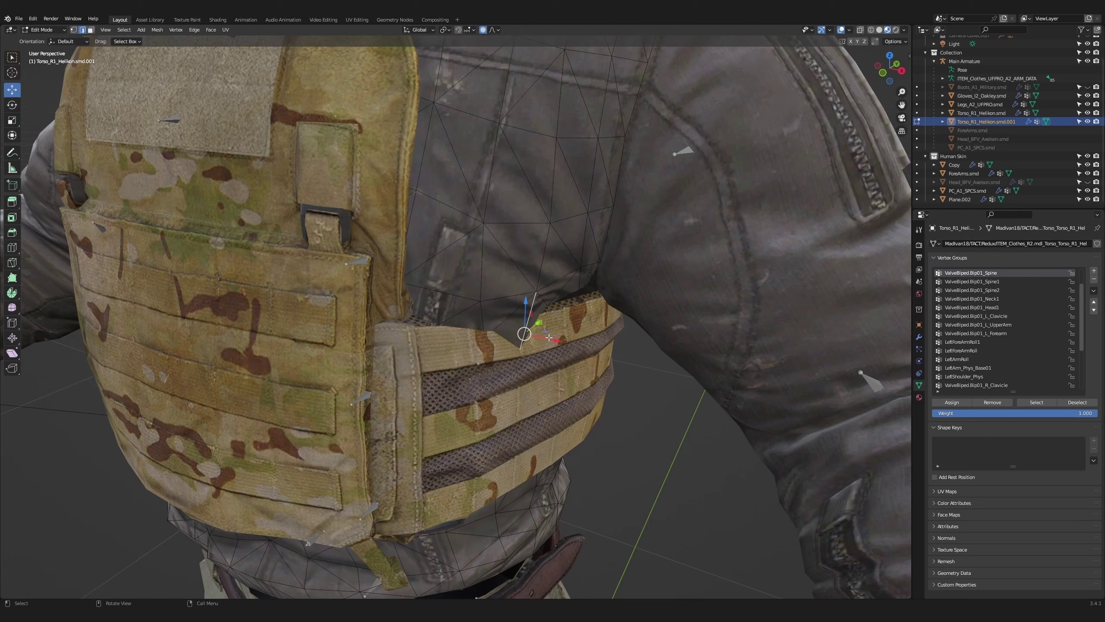
pyautogui.moveTo(549, 338); pyautogui.dragTo(535, 329)
# Edit the plate carrier mesh PC_A1_SPCS.smd and move a vertex of its rear side strap below the armpit.
pyautogui.scroll(3, 546, 337)
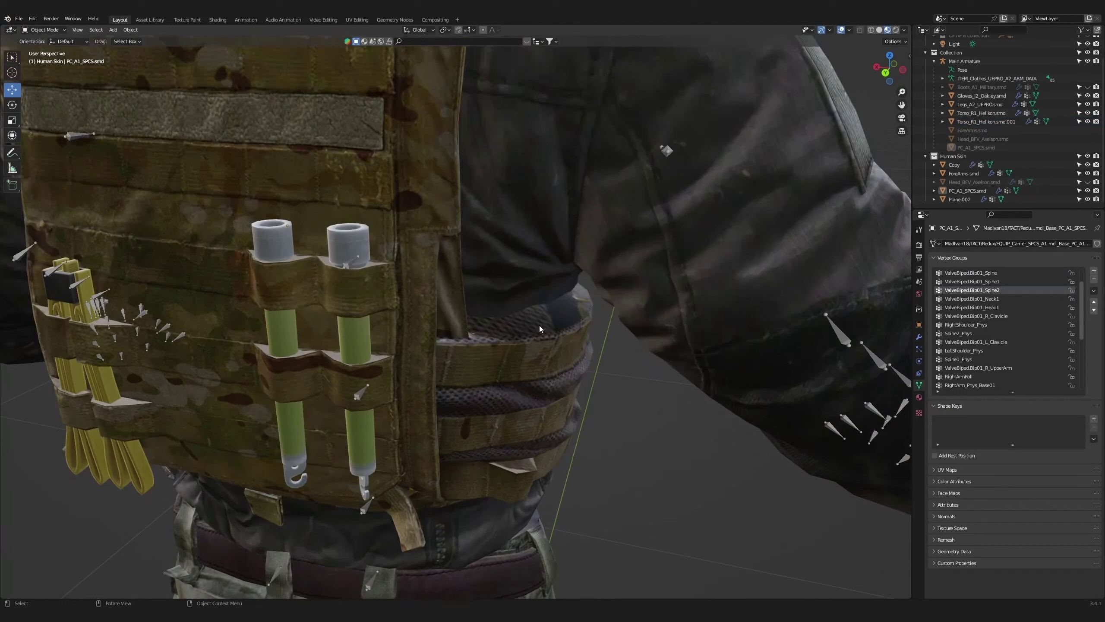
pyautogui.click(551, 331)
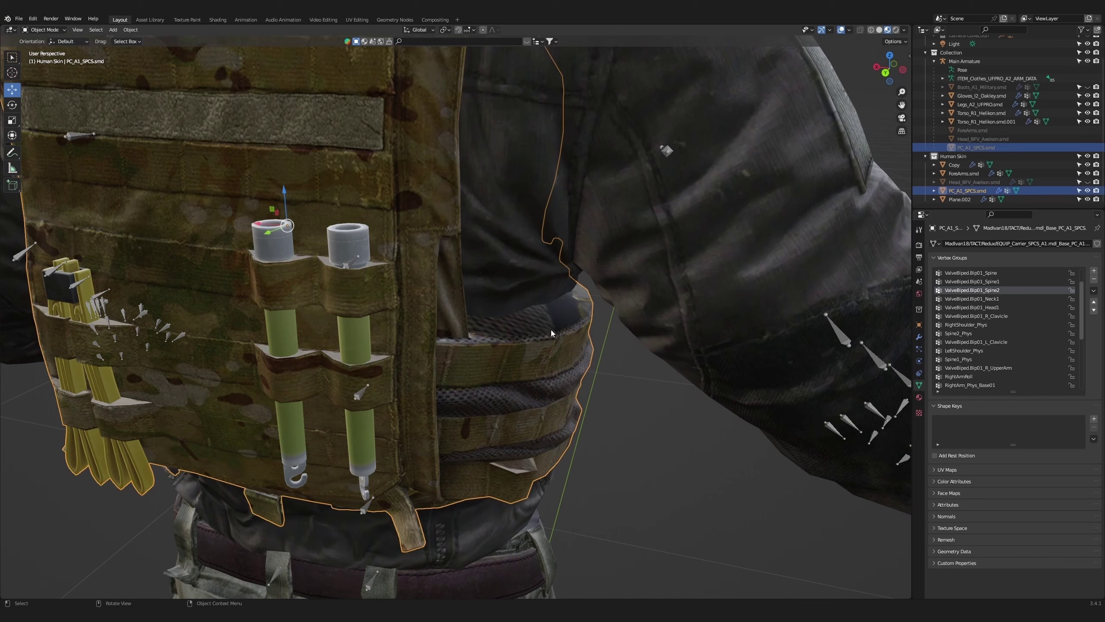
pyautogui.press('Tab')
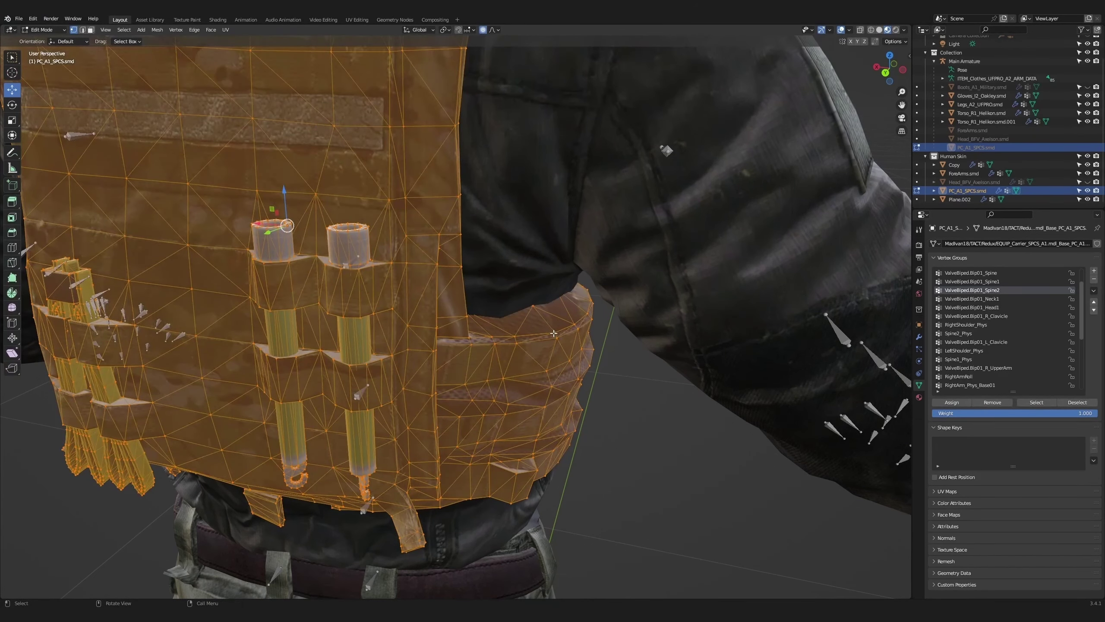
pyautogui.click(552, 331)
pyautogui.moveTo(555, 332); pyautogui.dragTo(504, 318)
pyautogui.scroll(-1, 537, 321)
pyautogui.click(594, 303)
pyautogui.click(530, 319)
# Adjust the upper strap vertex on the plate carrier's right side, below the armpit, along X.
pyautogui.moveTo(505, 319); pyautogui.dragTo(423, 335, button='middle')
pyautogui.click(423, 335)
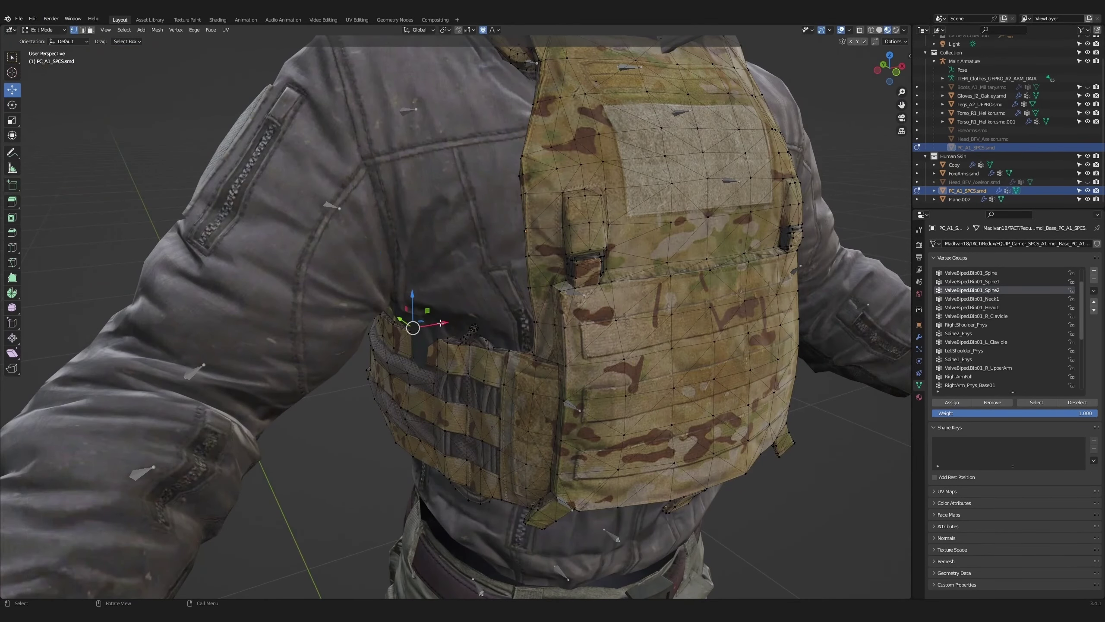
pyautogui.moveTo(440, 322); pyautogui.dragTo(451, 337)
pyautogui.scroll(6, 435, 324)
pyautogui.click(436, 339)
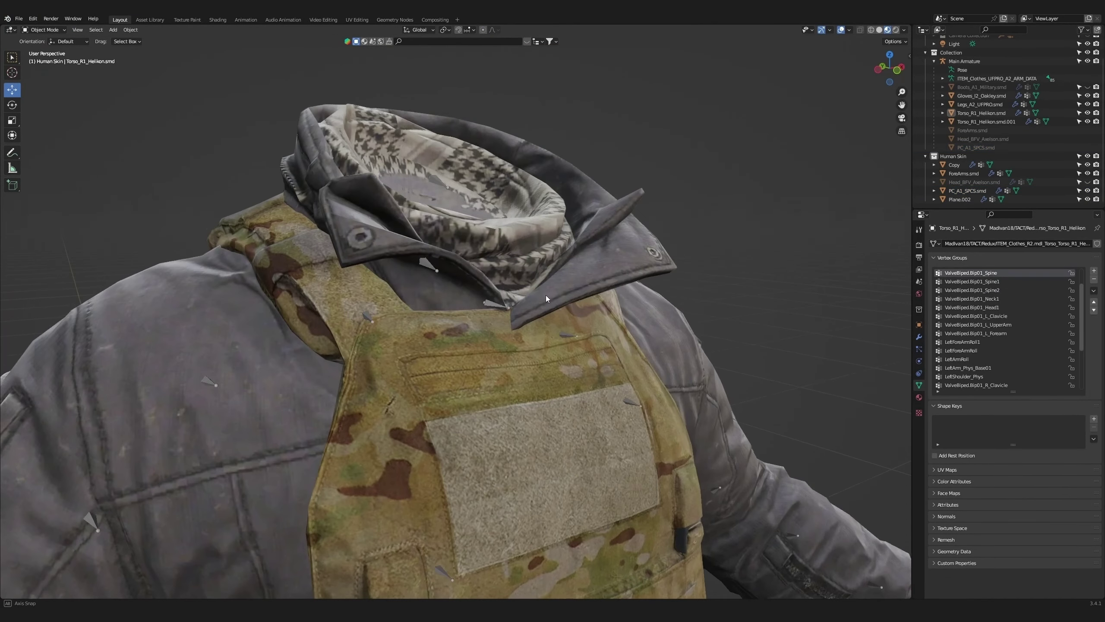
# Edit the jacket's torso mesh and raise the vertex at the collar flap's tip above the vest.
pyautogui.click(563, 283)
pyautogui.press('Tab')
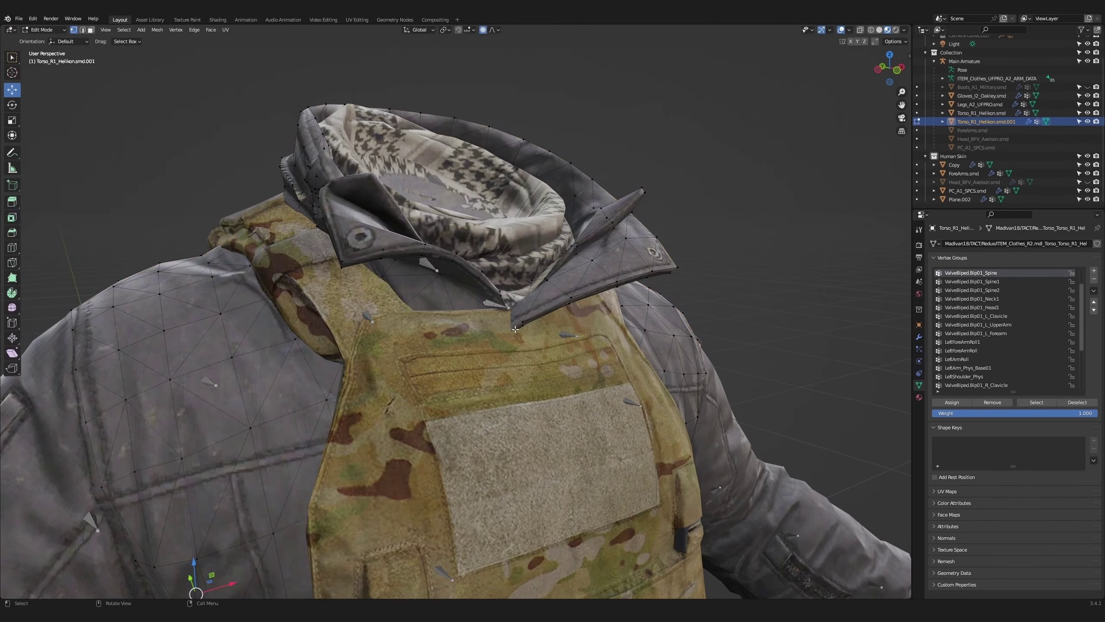
pyautogui.click(511, 333)
pyautogui.moveTo(510, 308); pyautogui.dragTo(509, 286)
# Using X-ray to reach it, select the jacket vertex behind the vest's upper edge below the collar and move it up.
pyautogui.hotkey('alt', 'z')
pyautogui.click(523, 310)
pyautogui.click(486, 341)
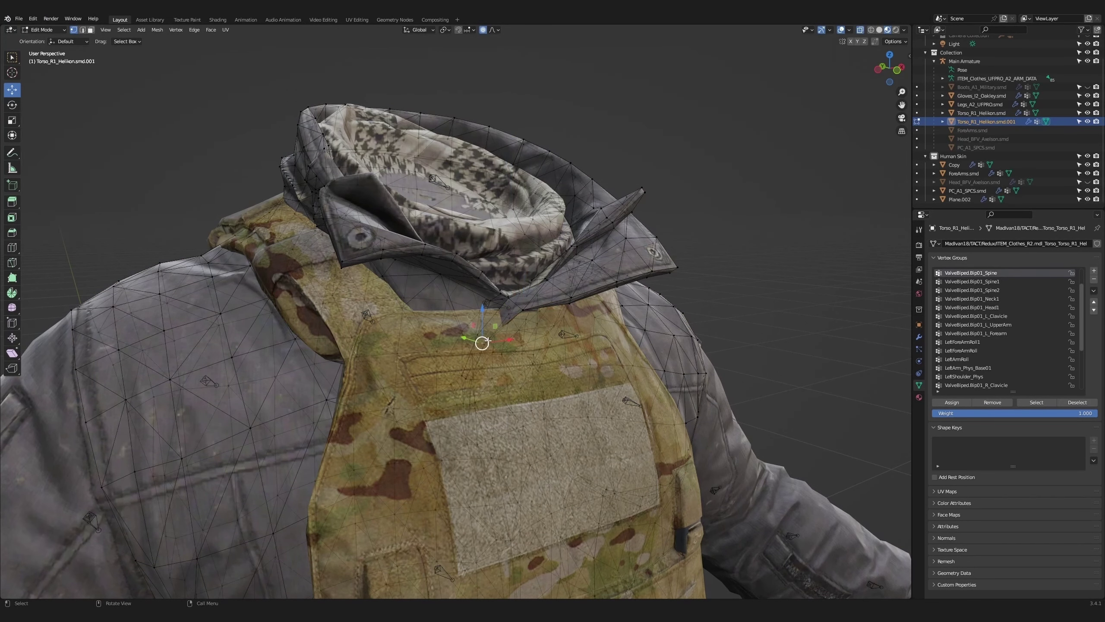
pyautogui.hotkey('alt', 'z')
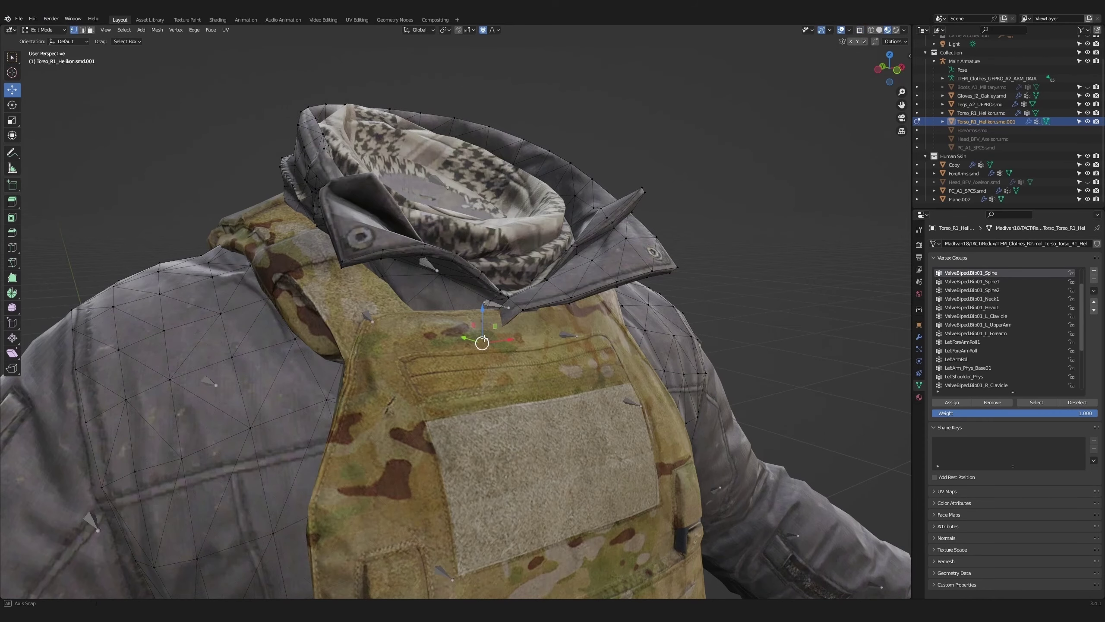
pyautogui.moveTo(482, 341); pyautogui.dragTo(488, 344, button='middle')
pyautogui.moveTo(488, 344); pyautogui.dragTo(478, 308)
pyautogui.moveTo(478, 308); pyautogui.dragTo(412, 310, button='middle')
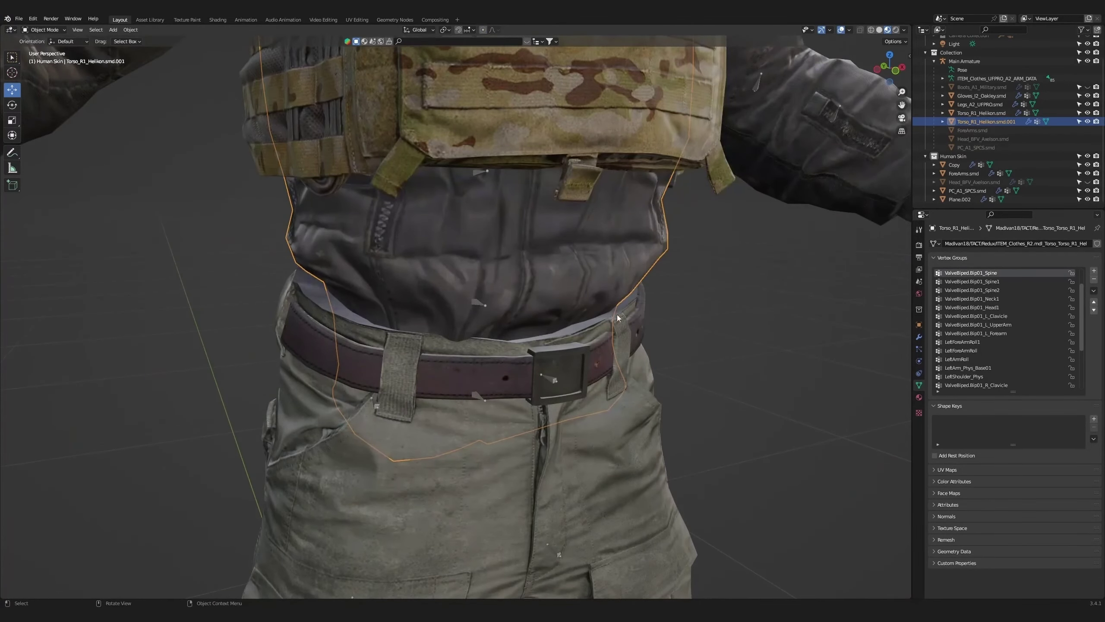
# Pull the jacket's front hem vertices down along Z over the belt with proportional editing.
pyautogui.moveTo(617, 315); pyautogui.dragTo(564, 321, button='middle')
pyautogui.moveTo(683, 314); pyautogui.dragTo(673, 346, button='middle')
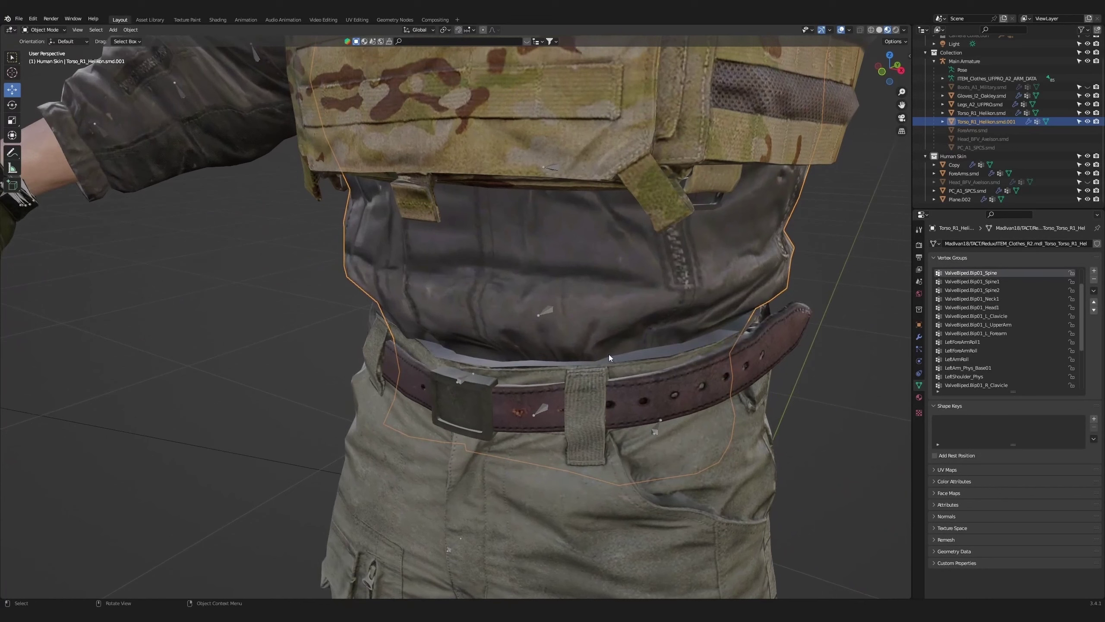
pyautogui.press('Tab')
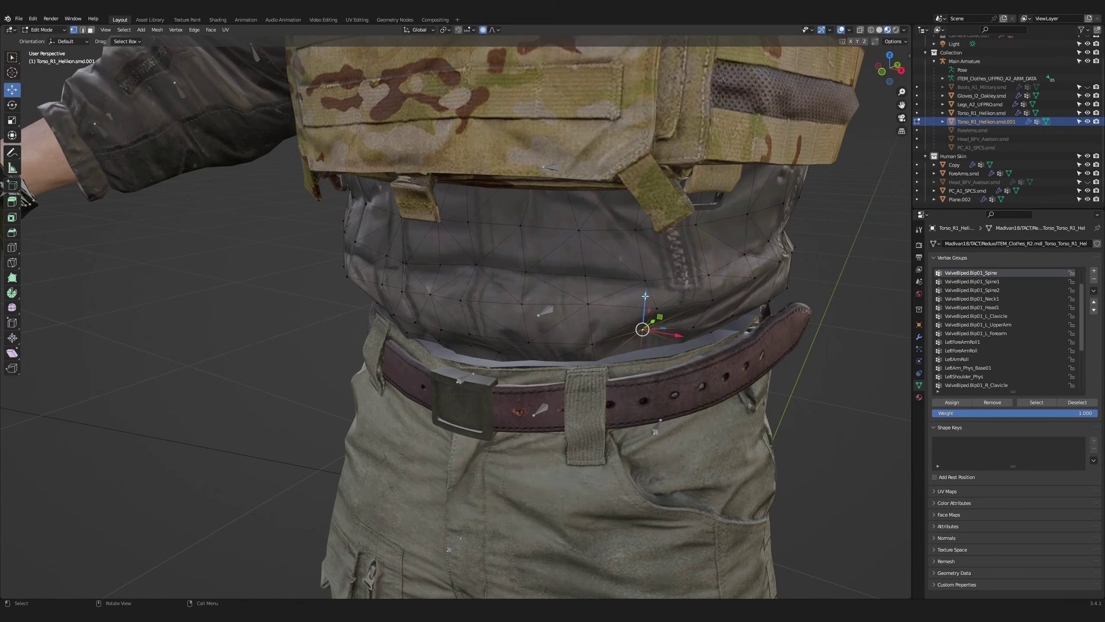
pyautogui.moveTo(648, 298); pyautogui.dragTo(650, 341)
pyautogui.click(470, 335)
pyautogui.press('g')
pyautogui.press('z')
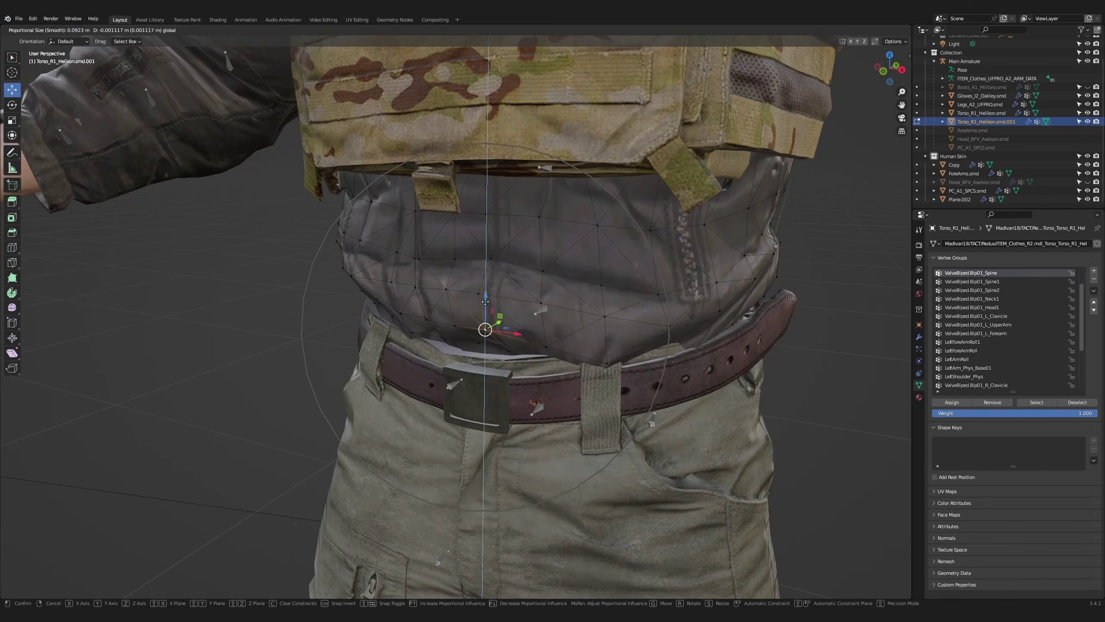
pyautogui.moveTo(473, 353); pyautogui.dragTo(493, 374)
# Lower the jacket hem vertices around the right side of the waist to cover the trouser gap.
pyautogui.moveTo(312, 319); pyautogui.dragTo(375, 316, button='middle')
pyautogui.click(375, 317)
pyautogui.moveTo(376, 281); pyautogui.dragTo(376, 308)
pyautogui.moveTo(375, 308); pyautogui.dragTo(406, 307, button='middle')
pyautogui.click(269, 276)
pyautogui.moveTo(270, 276); pyautogui.dragTo(259, 297)
# Adjust the jacket hem vertices across the front and left hip so the hem overlaps the belt.
pyautogui.moveTo(461, 322); pyautogui.dragTo(374, 324, button='middle')
pyautogui.click(501, 377)
pyautogui.moveTo(500, 377); pyautogui.dragTo(508, 384)
pyautogui.moveTo(508, 351); pyautogui.dragTo(615, 338)
pyautogui.click(540, 362)
pyautogui.click(563, 333)
pyautogui.click(503, 344)
pyautogui.moveTo(503, 343); pyautogui.dragTo(522, 322, button='middle')
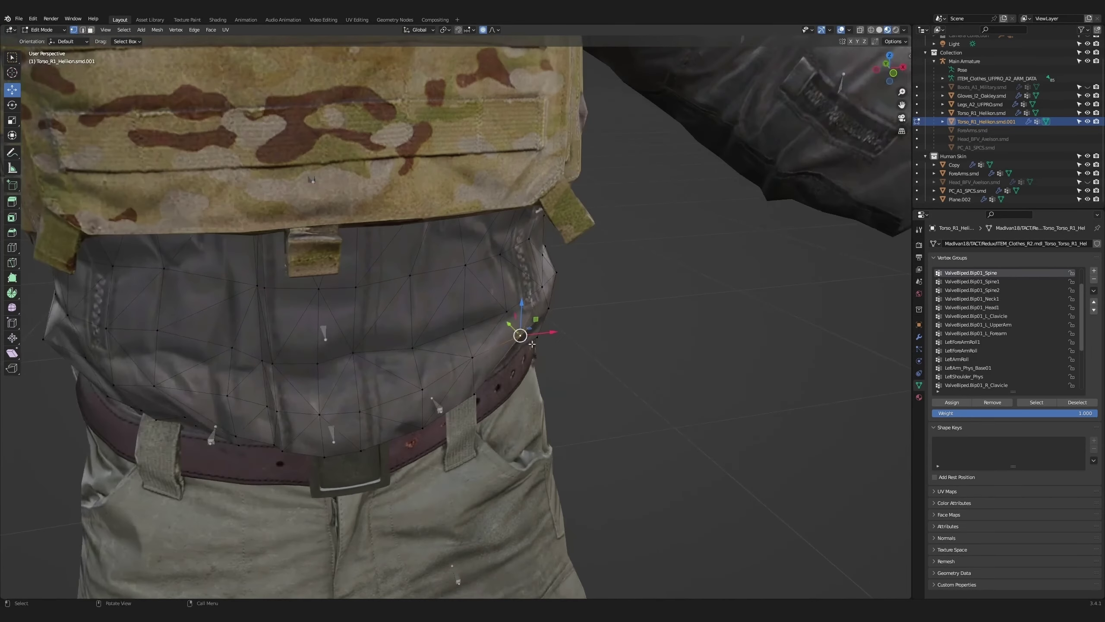
pyautogui.moveTo(523, 320); pyautogui.dragTo(523, 339)
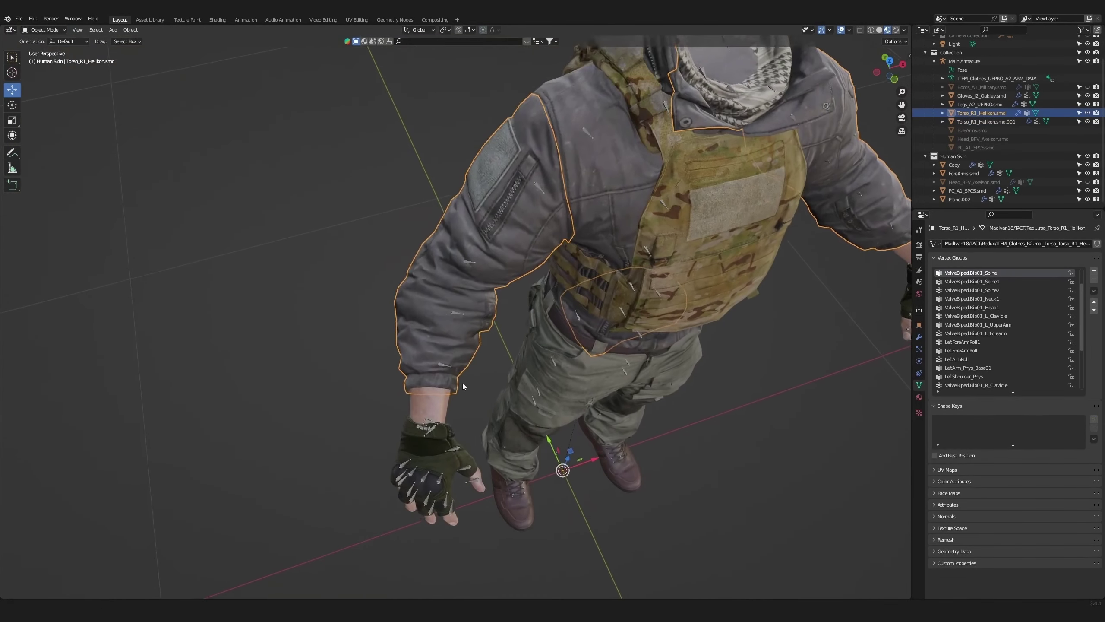
# Move the right cuff of Torso_R1_Helikon.smd toward the glove by about -0.012, -0.026, -0.018 m with proportional size 0.069, and activate Rotate.
pyautogui.scroll(2, 463, 386)
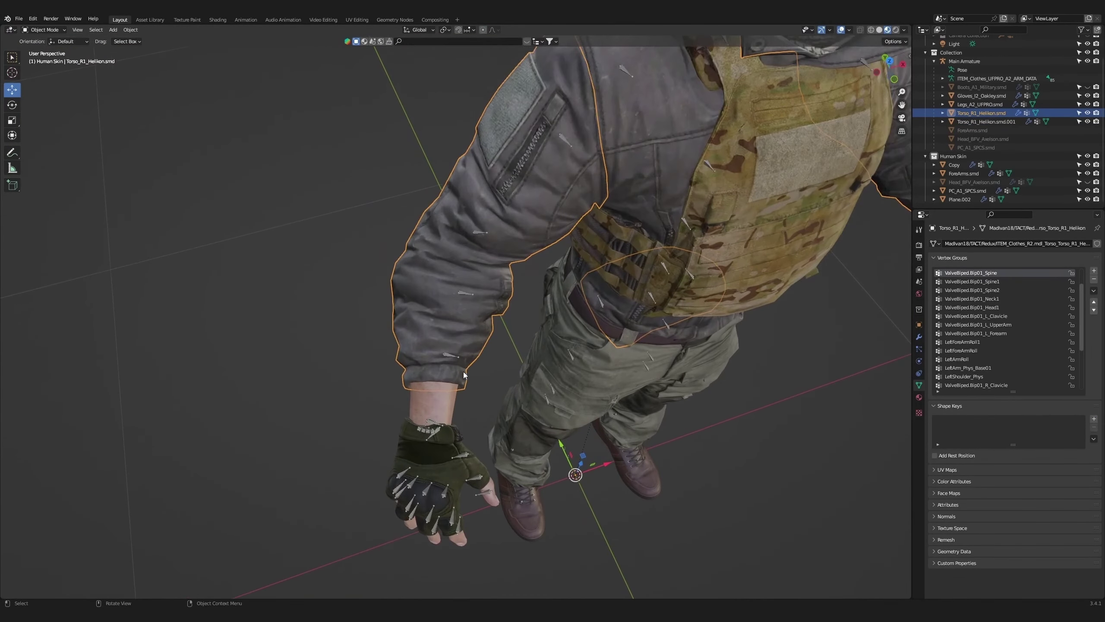
pyautogui.press('Tab')
pyautogui.hotkey('alt', 'z')
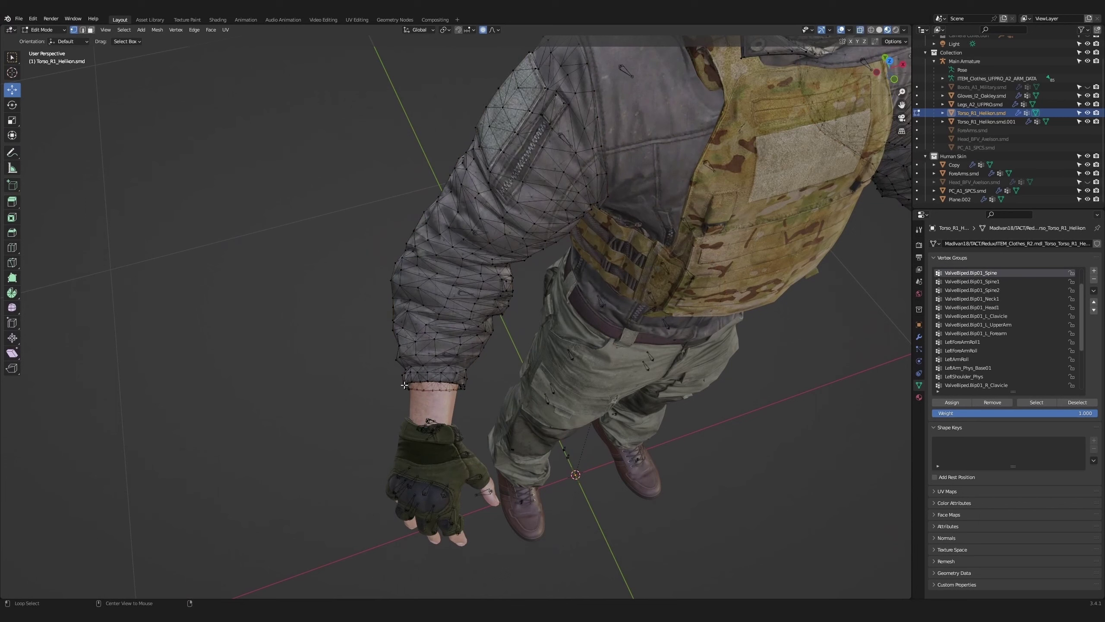
pyautogui.moveTo(381, 364); pyautogui.dragTo(489, 405)
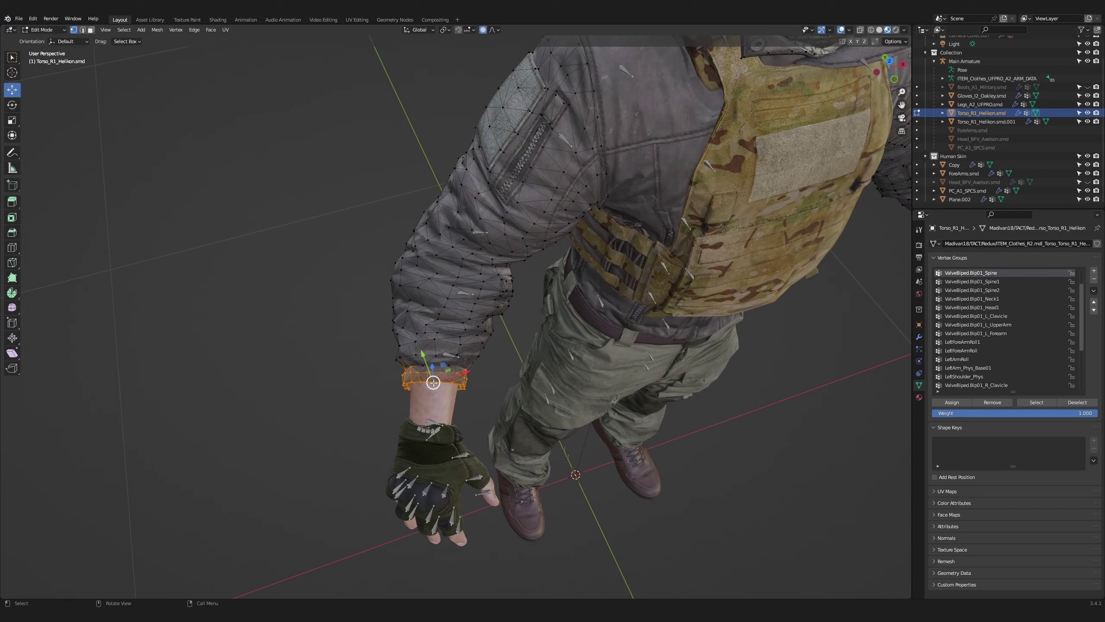
pyautogui.press('g')
pyautogui.scroll(-4, 434, 383)
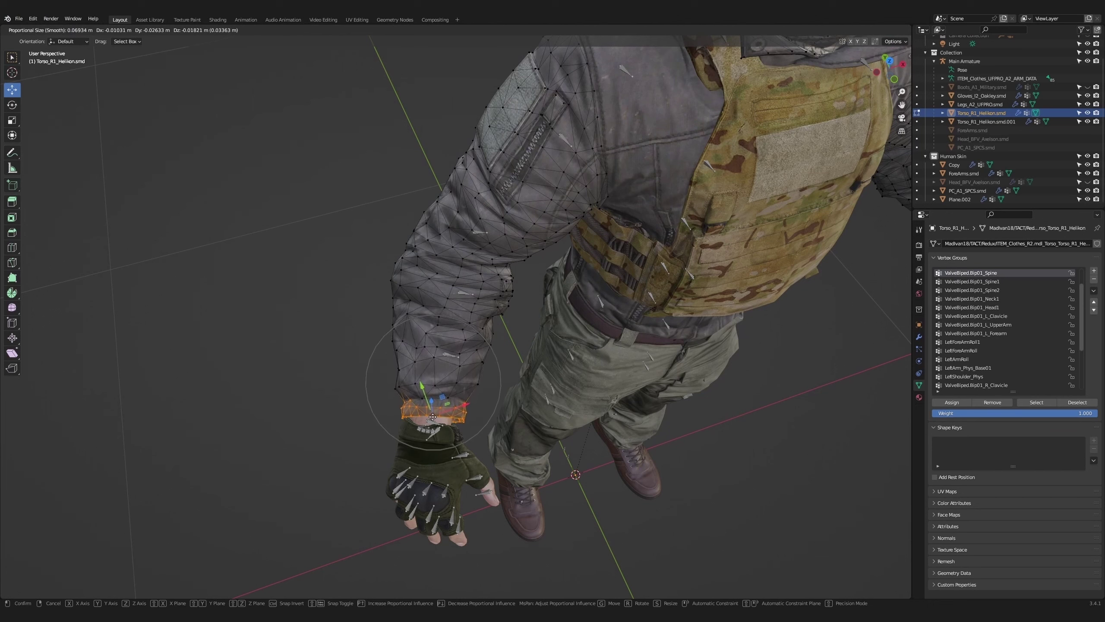
pyautogui.click(432, 417)
pyautogui.hotkey('shift', 'space')
pyautogui.press('r')
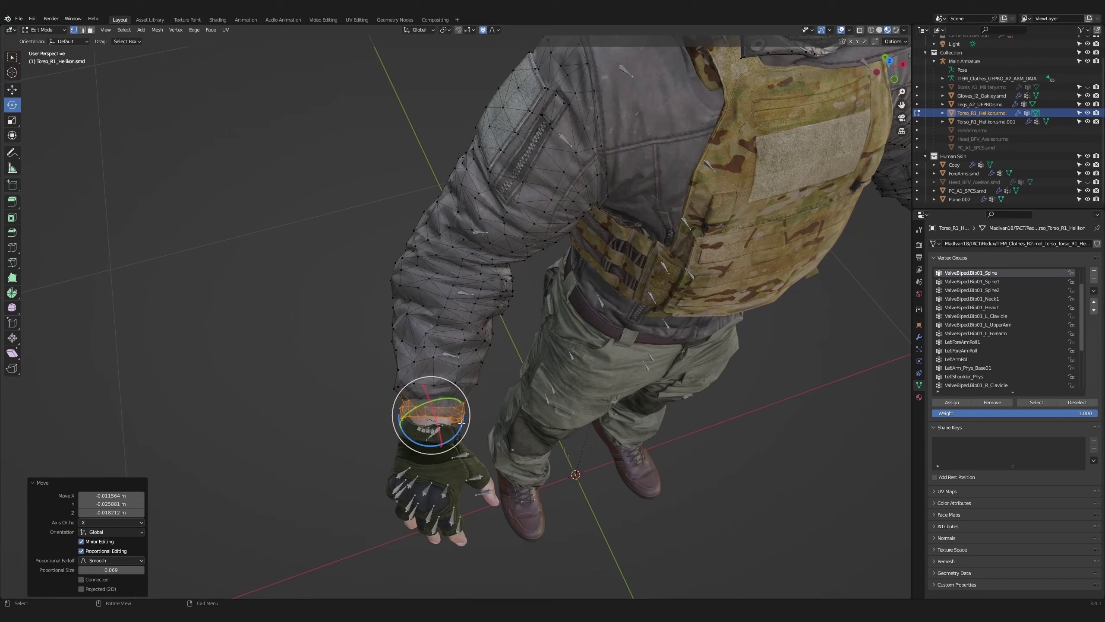
pyautogui.press('Tab')
# Select the left sleeve cuff, move it toward the glove by about 0.016, -0.026, -0.021 m, and reposition it at the wrist.
pyautogui.moveTo(478, 407)
pyautogui.mouseDown(button='middle')
pyautogui.moveTo(565, 306)
pyautogui.moveTo(611, 296)
pyautogui.mouseUp(button='middle')
pyautogui.moveTo(472, 360); pyautogui.dragTo(585, 411)
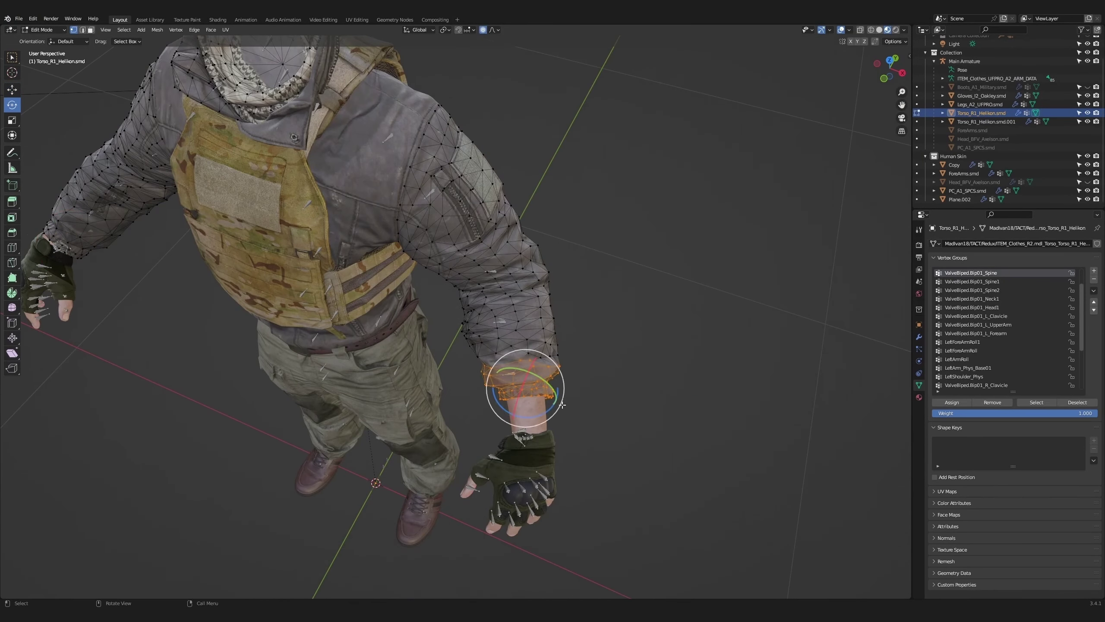
pyautogui.press('g')
pyautogui.moveTo(526, 390); pyautogui.dragTo(529, 418)
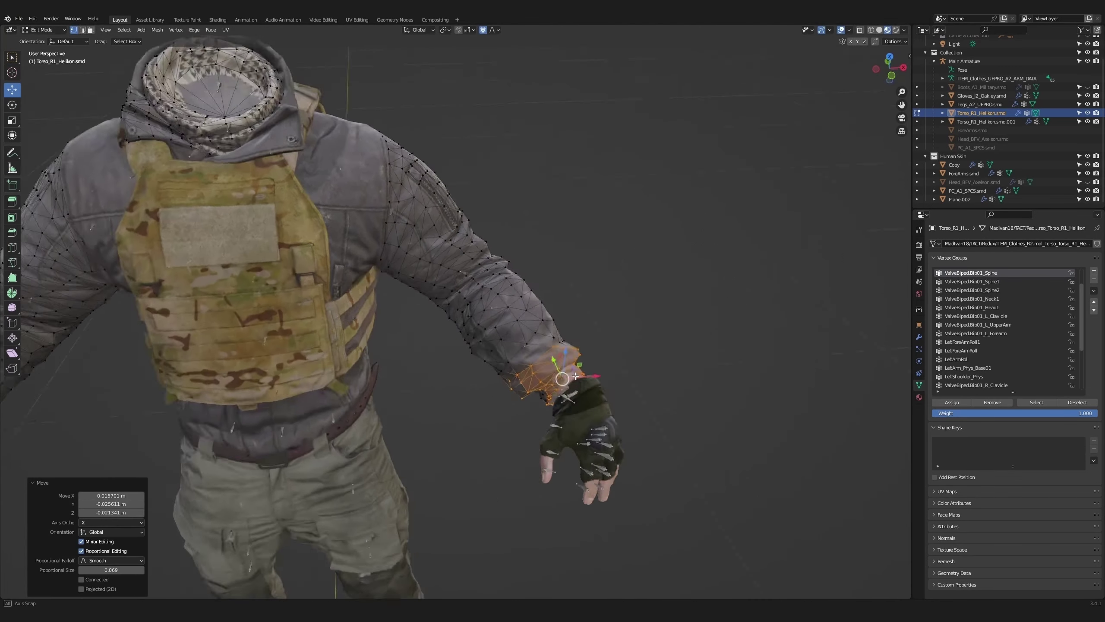
pyautogui.press('g')
pyautogui.click(601, 348)
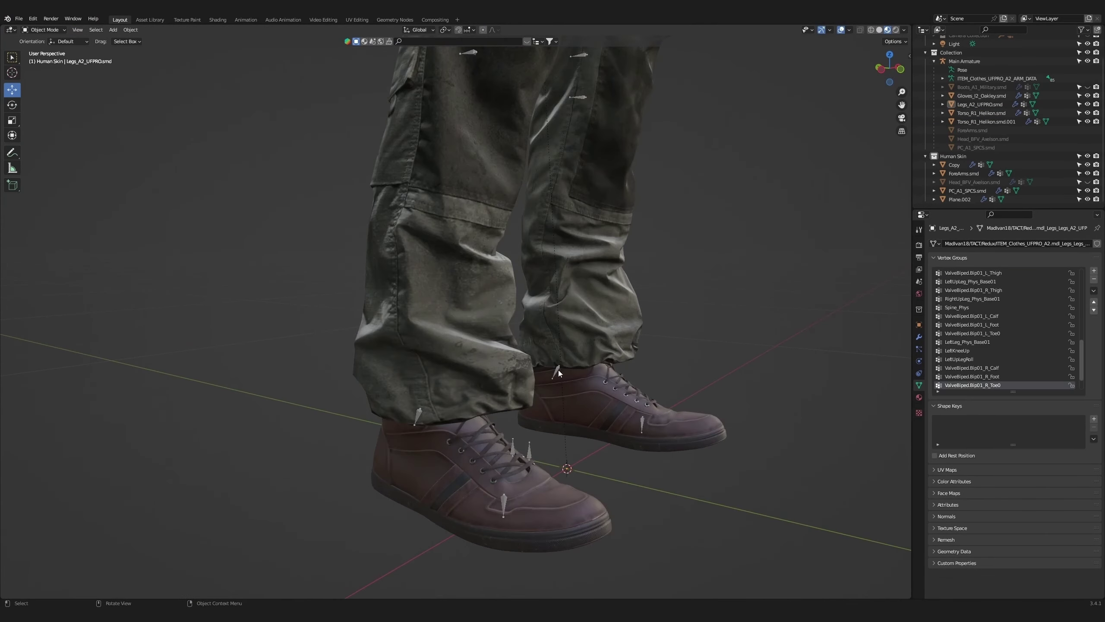
# Adjust the left trouser leg's hem vertices around the shoe, moving the hem about 0.007 m along Y with proportional size 0.047.
pyautogui.moveTo(557, 370); pyautogui.dragTo(321, 371, button='middle')
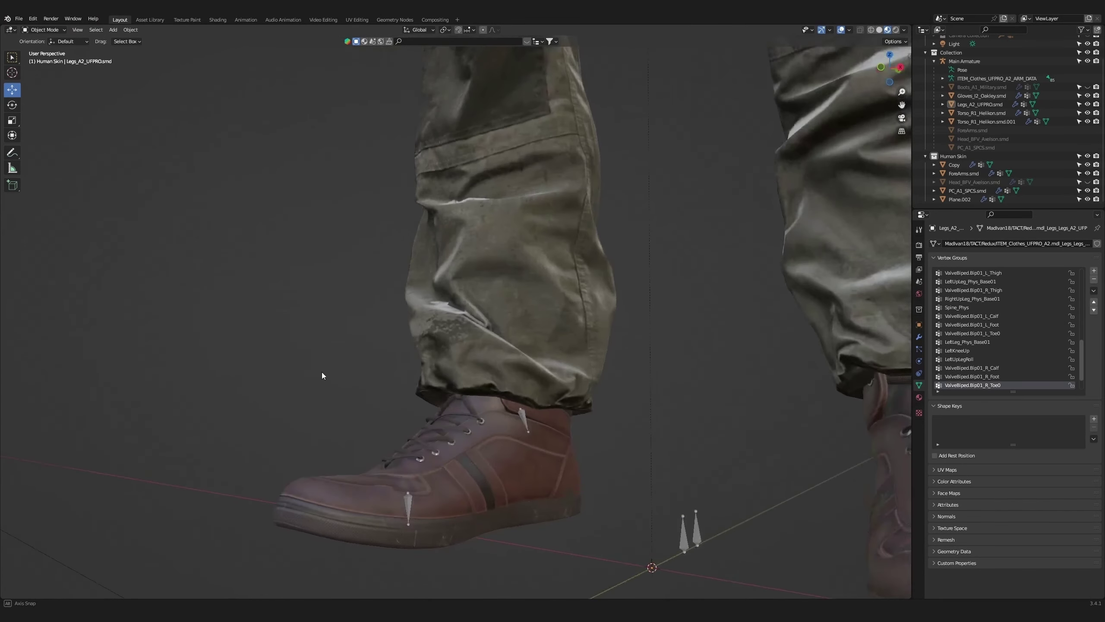
pyautogui.click(475, 366)
pyautogui.moveTo(466, 365); pyautogui.dragTo(567, 333, button='middle')
pyautogui.press('Tab')
pyautogui.click(551, 363)
pyautogui.moveTo(567, 334); pyautogui.dragTo(526, 338)
pyautogui.scroll(-3, 546, 333)
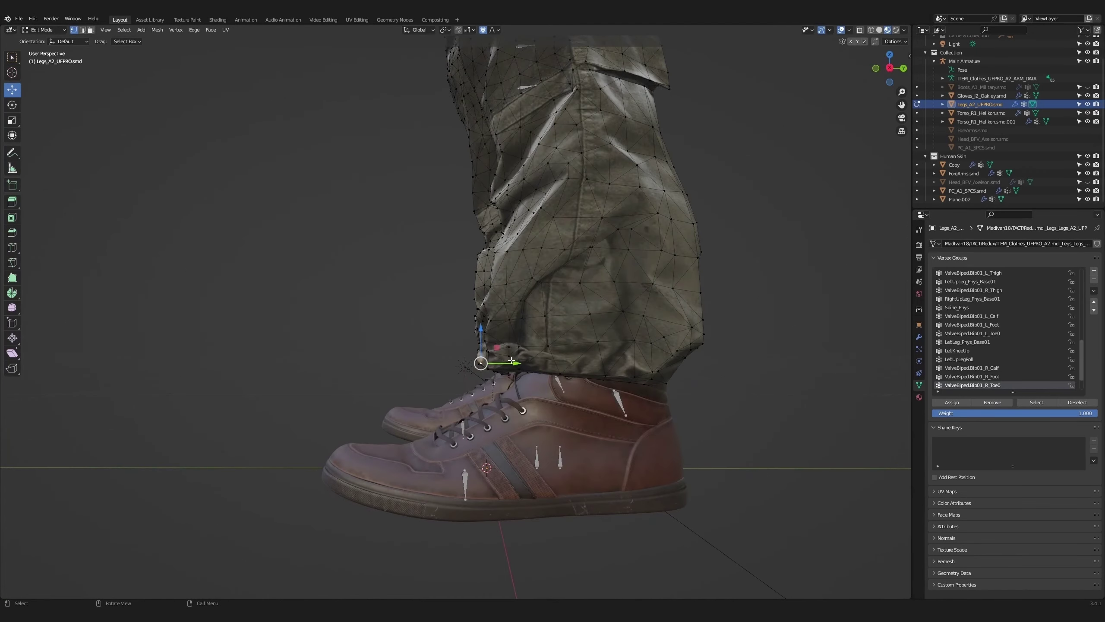
pyautogui.moveTo(511, 361); pyautogui.dragTo(550, 363)
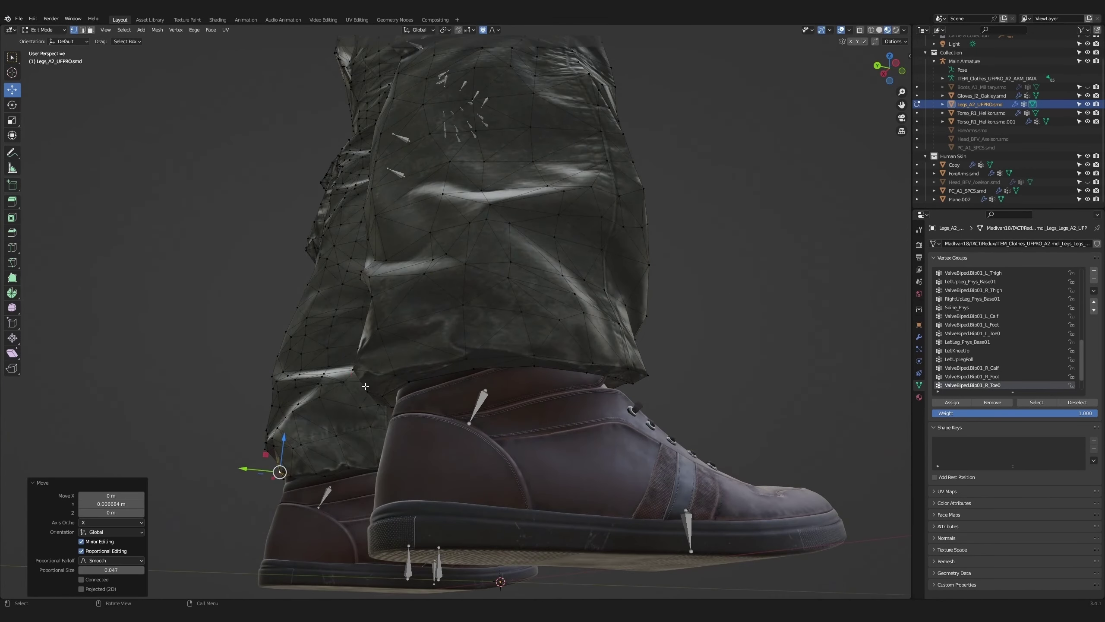
# Adjust the hem vertices at the back of the right trouser leg where it meets the shoe.
pyautogui.click(366, 387)
pyautogui.moveTo(366, 387); pyautogui.dragTo(376, 386, button='middle')
pyautogui.moveTo(348, 389); pyautogui.dragTo(394, 399)
pyautogui.click(417, 403)
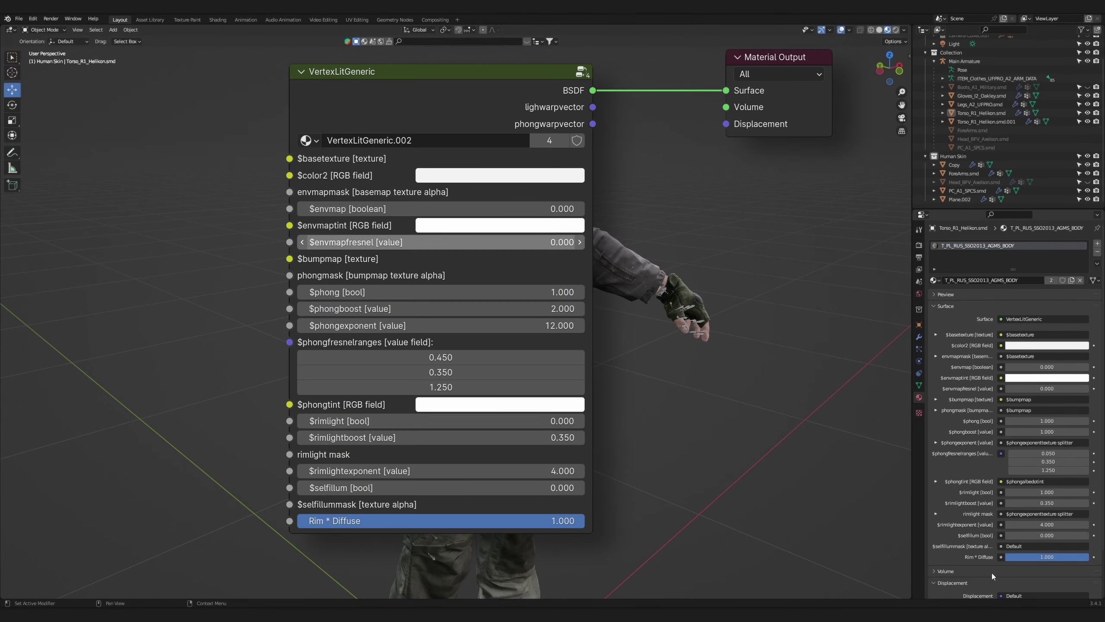
# Set $rimlight to 0 on the jacket material and on the gloves' t_oakley_fingerless_cs material.
pyautogui.click(405, 218)
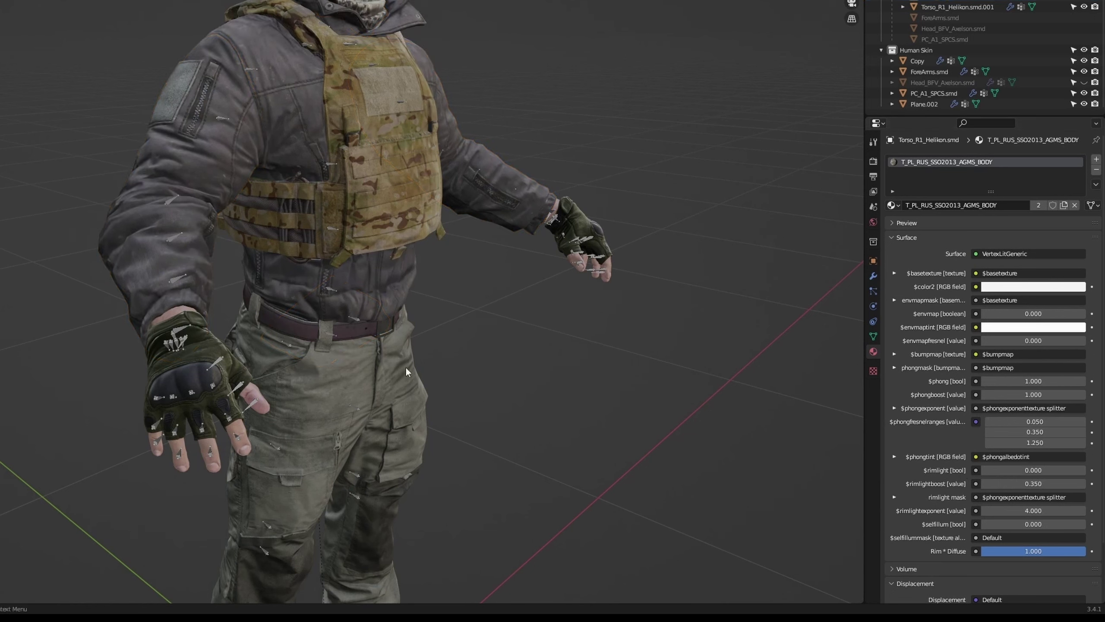
pyautogui.click(215, 350)
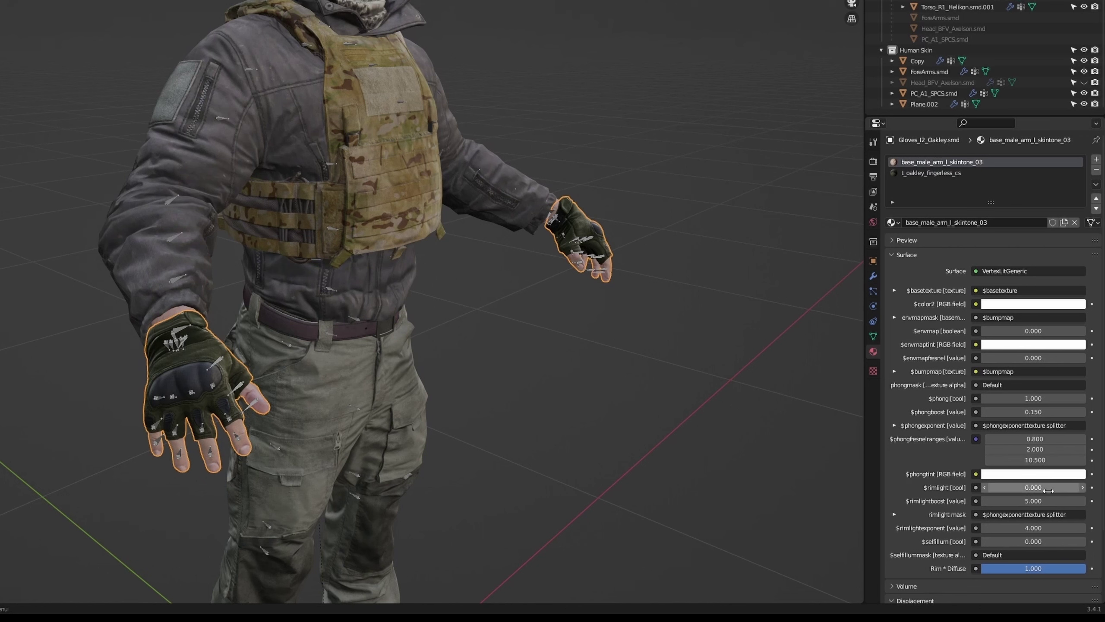
pyautogui.click(922, 173)
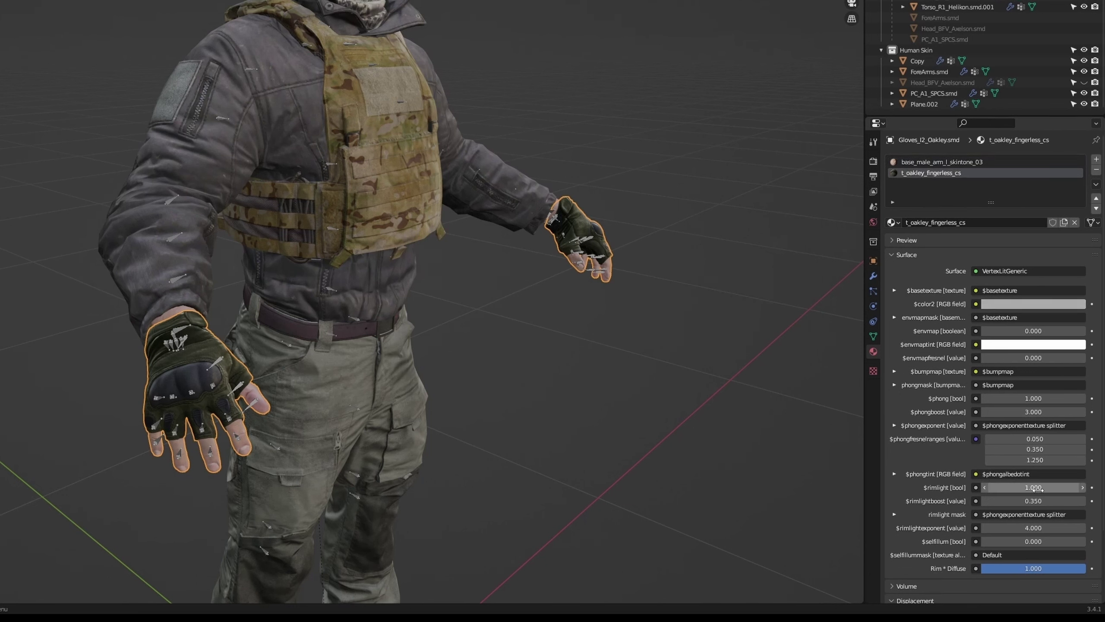
pyautogui.moveTo(1041, 489); pyautogui.dragTo(948, 488)
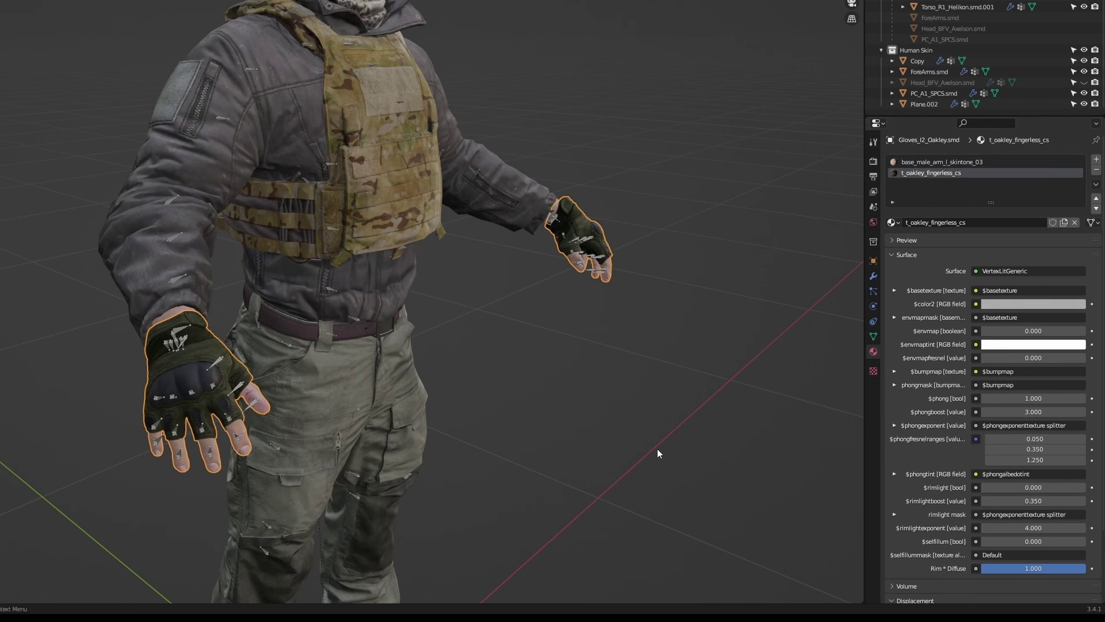
# Set $rimlight to 0 on the trousers material and on the plate carrier's materials, including buckle_master_desert.
pyautogui.click(410, 409)
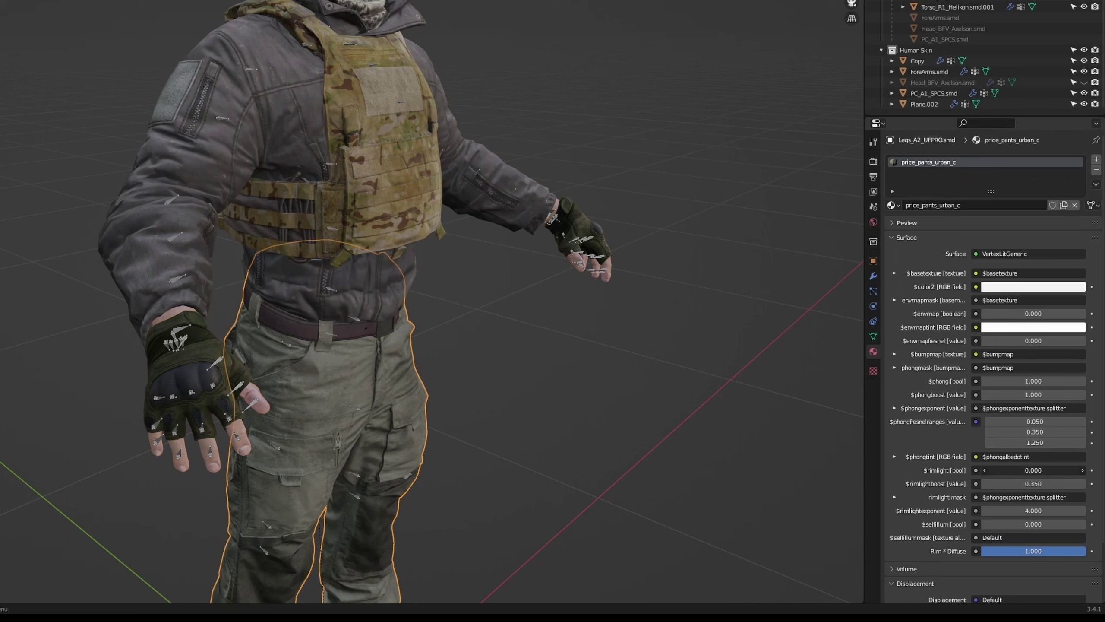
pyautogui.click(422, 175)
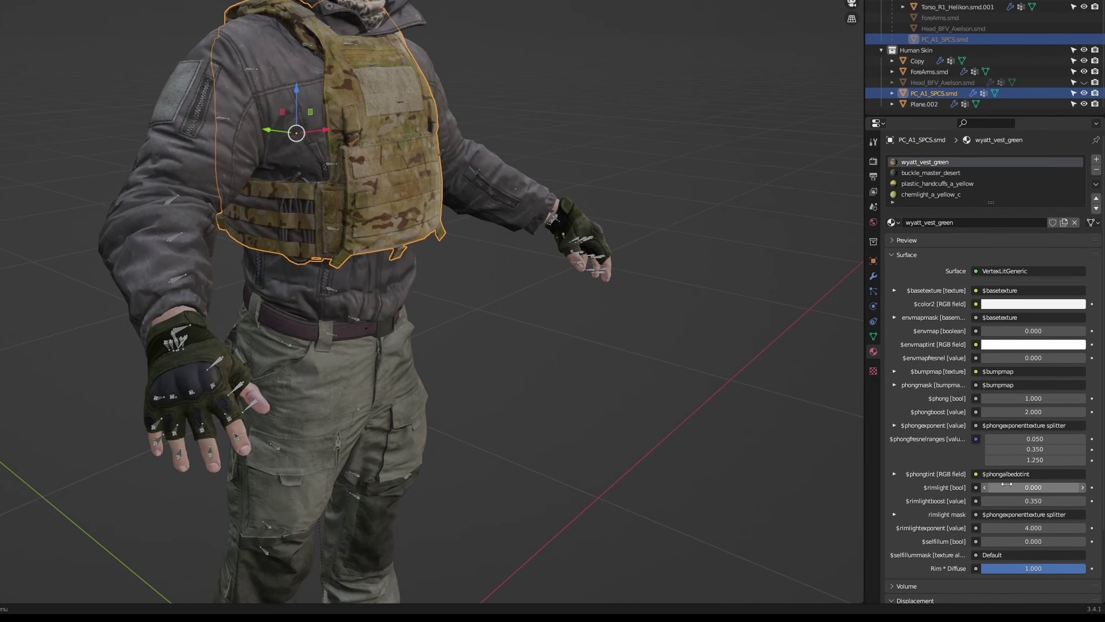
pyautogui.click(949, 185)
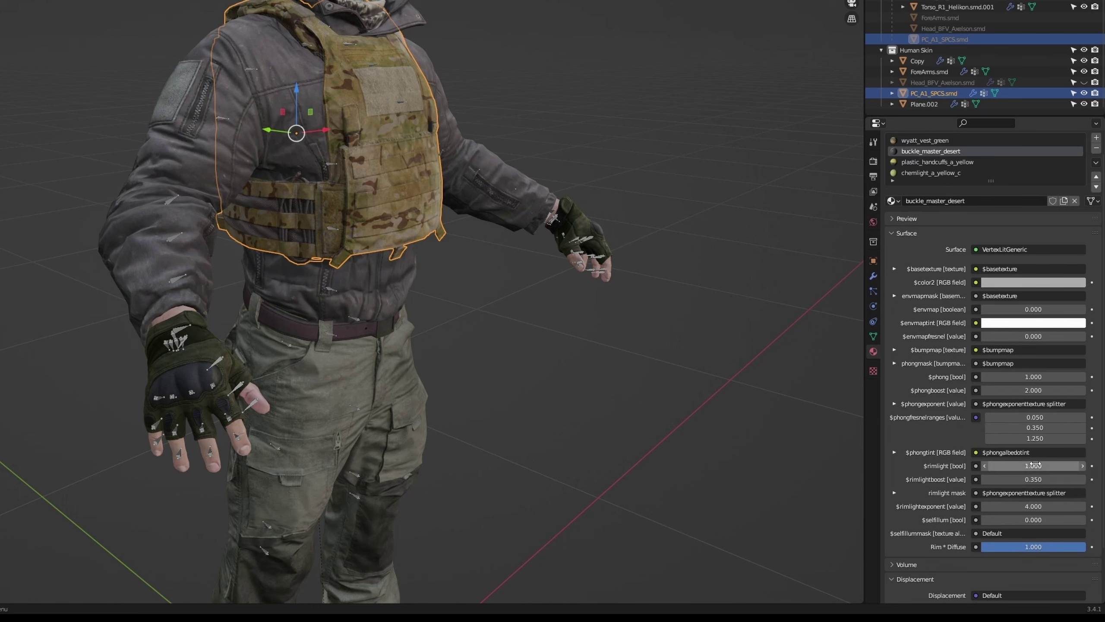
pyautogui.scroll(-1, 1032, 438)
pyautogui.moveTo(1029, 466); pyautogui.dragTo(1005, 465)
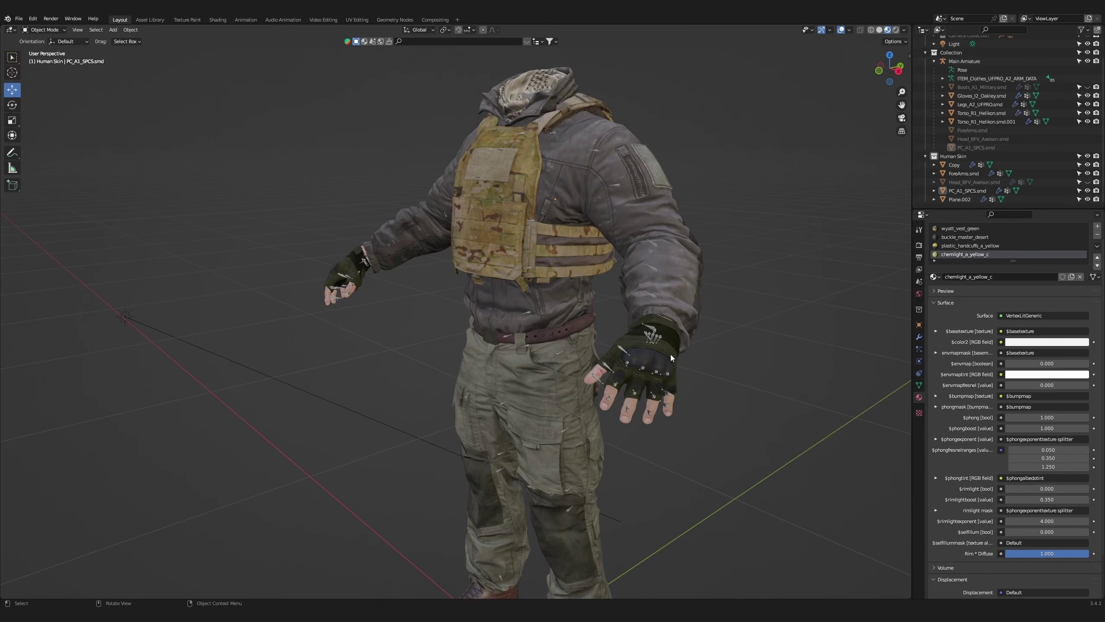
# Set the first $phongfresnelranges value of the gloves' t_oakley_fingerless_cs material to 0.150.
pyautogui.click(670, 354)
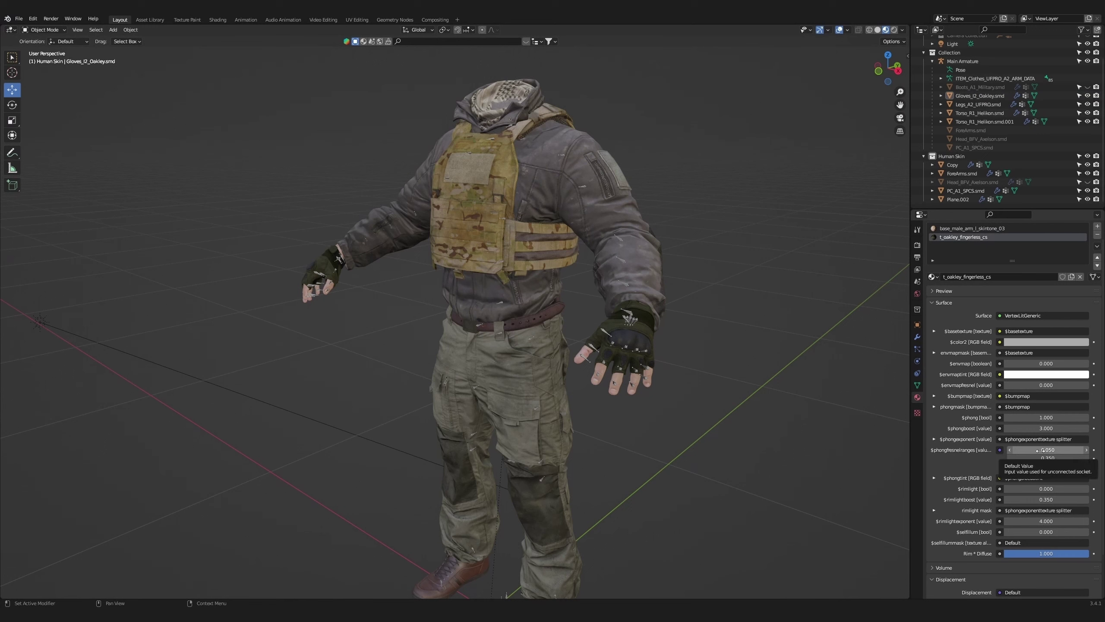
pyautogui.moveTo(1050, 450); pyautogui.dragTo(1060, 450)
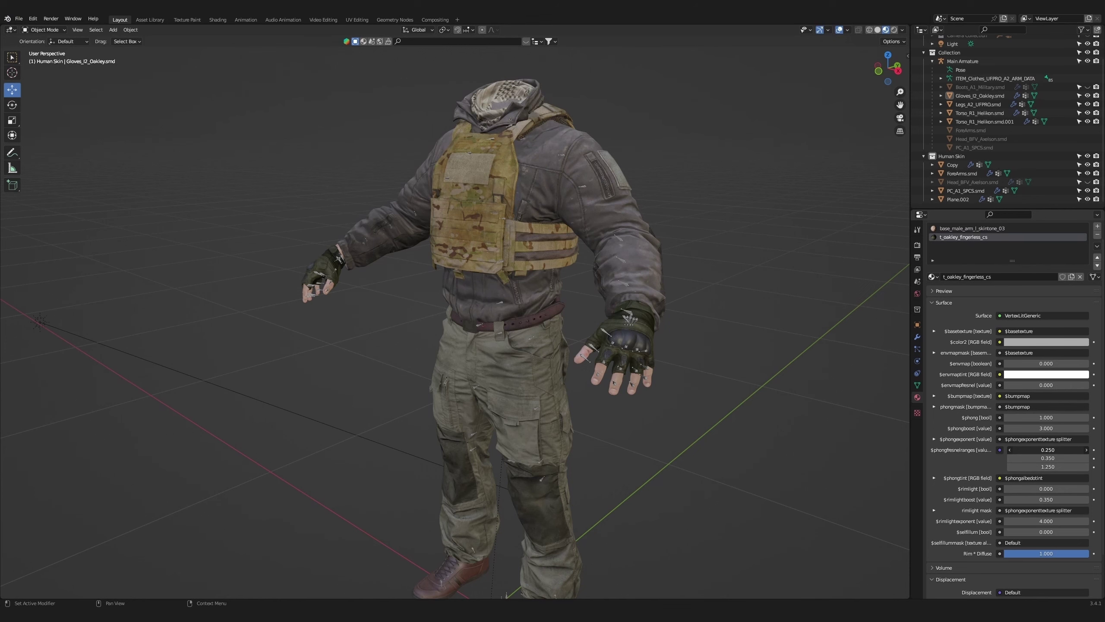
pyautogui.moveTo(1060, 450); pyautogui.dragTo(1057, 450)
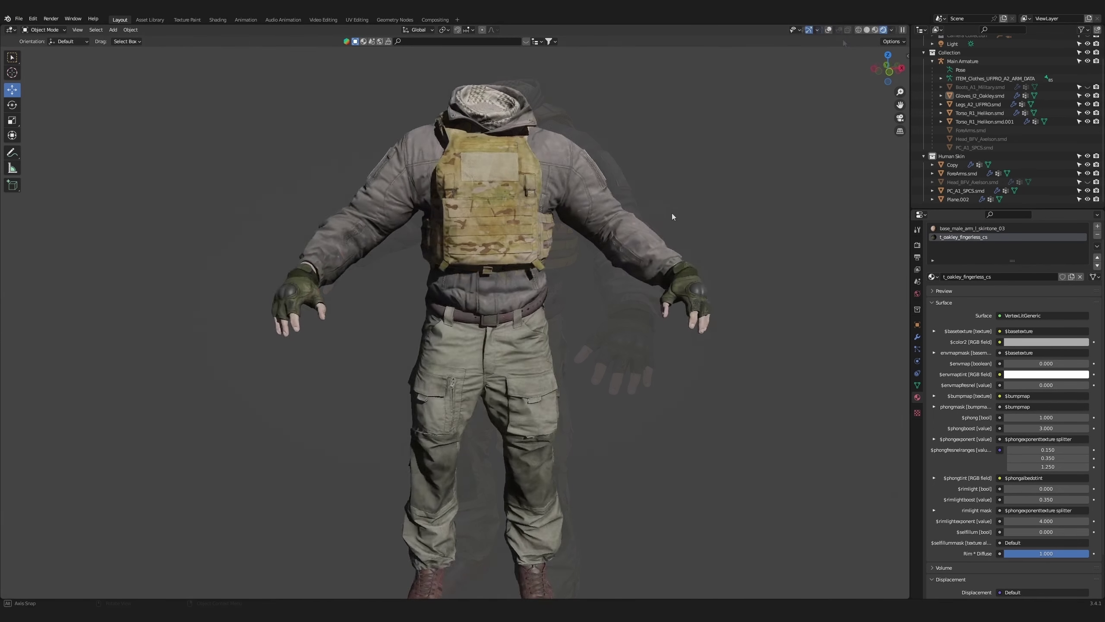
# Select both jacket meshes and raise the first $phongfresnelranges value of the T_PL_RUS_SSO2013_AGMS_BODY material.
pyautogui.moveTo(672, 212); pyautogui.dragTo(704, 214, button='middle')
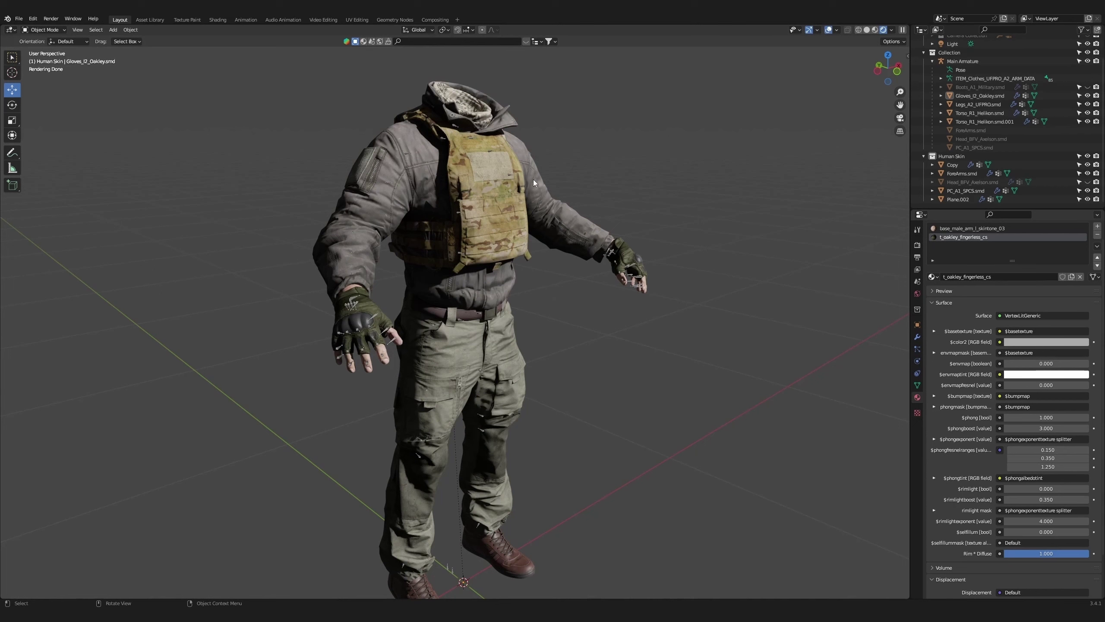
pyautogui.click(534, 180)
pyautogui.keyDown('shift'); pyautogui.click(424, 173); pyautogui.keyUp('shift')
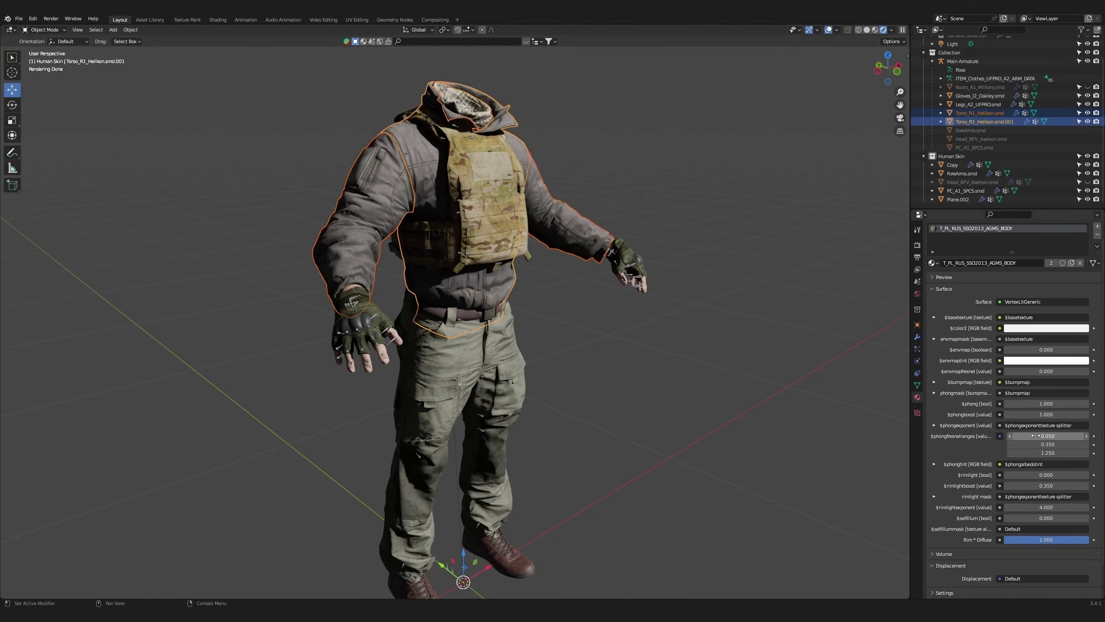
pyautogui.moveTo(1036, 436); pyautogui.dragTo(1078, 435)
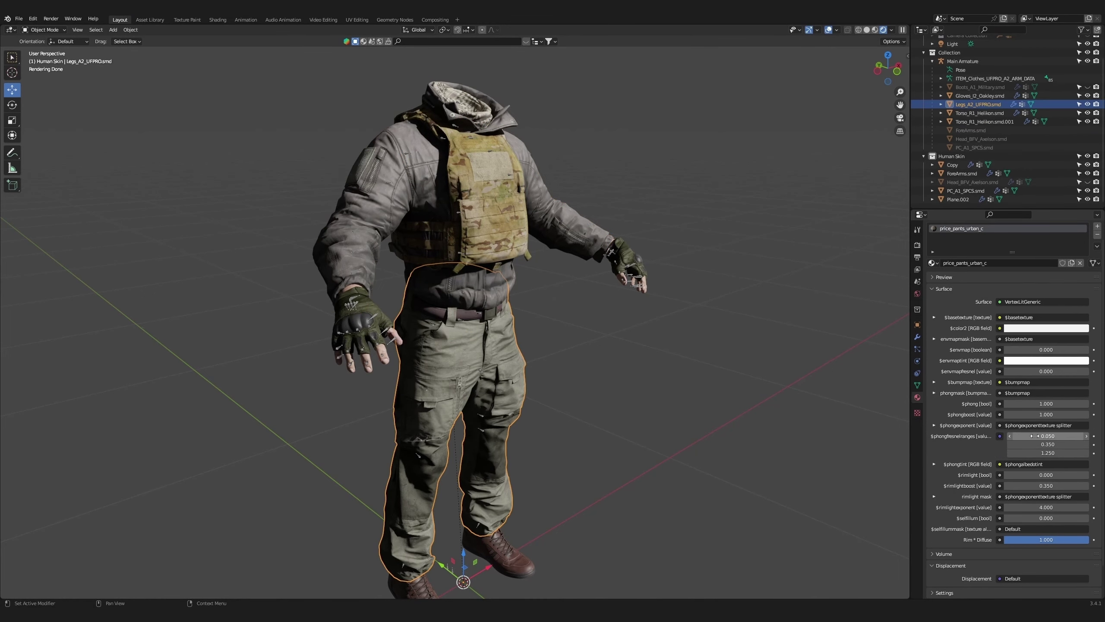
# Try a first $phongfresnelranges value of 0.350 on the trousers' price_pants_urban_c material, and undo it.
pyautogui.moveTo(1035, 435); pyautogui.dragTo(1050, 436)
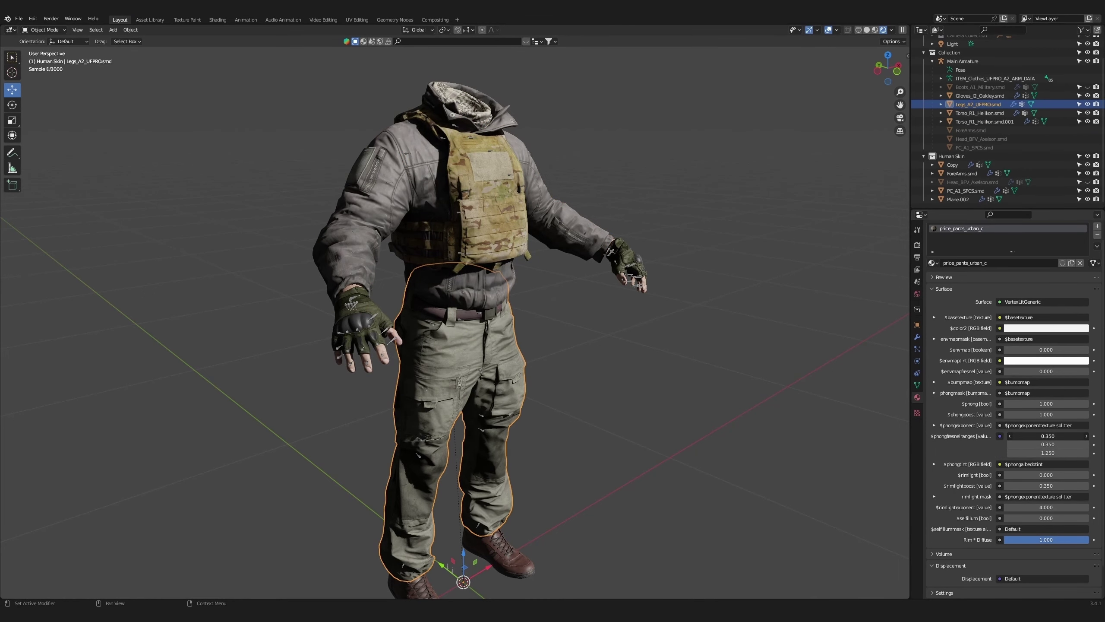
pyautogui.hotkey('ctrl', 'z')
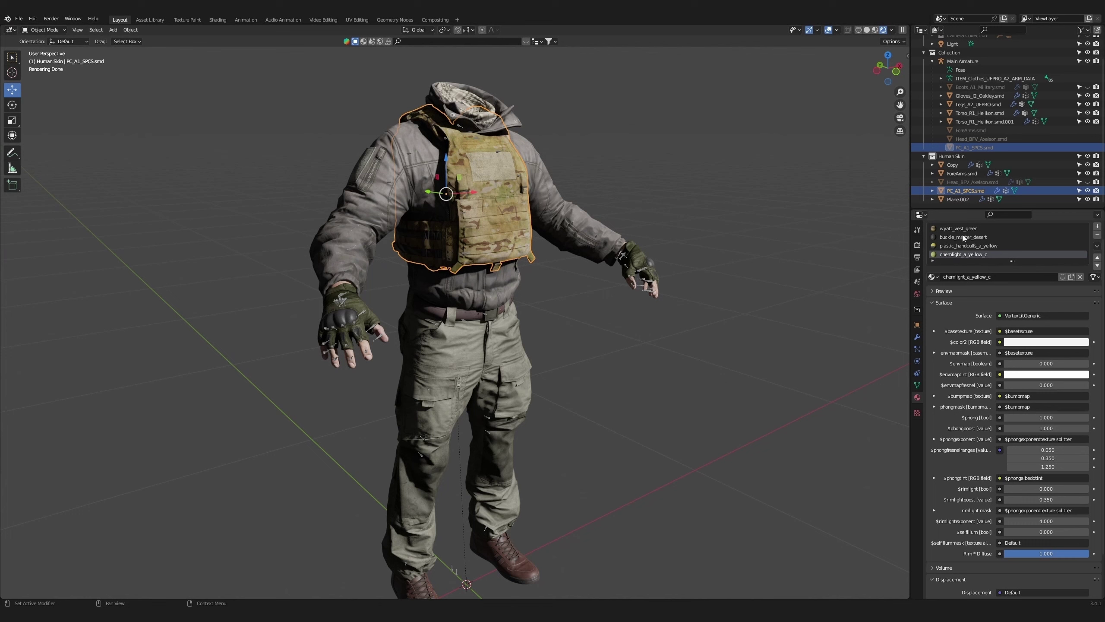
# Set the plate carrier's first $phongfresnelranges value to 0.450 on wyatt_vest_green, and raise it on buckle_master_desert.
pyautogui.click(991, 228)
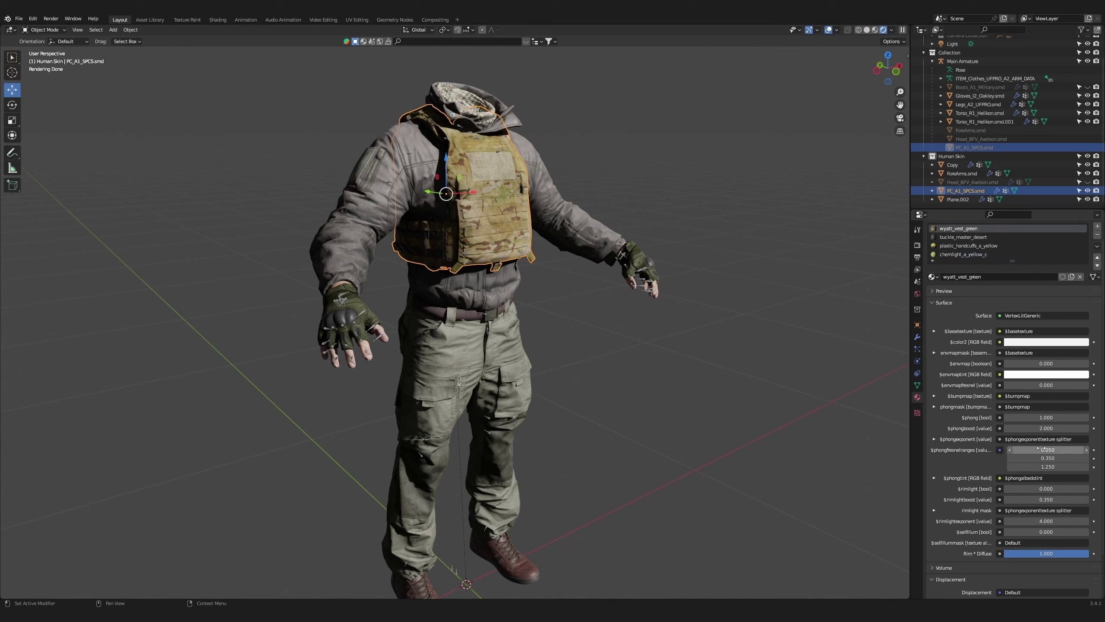
pyautogui.moveTo(1042, 450); pyautogui.dragTo(1061, 450)
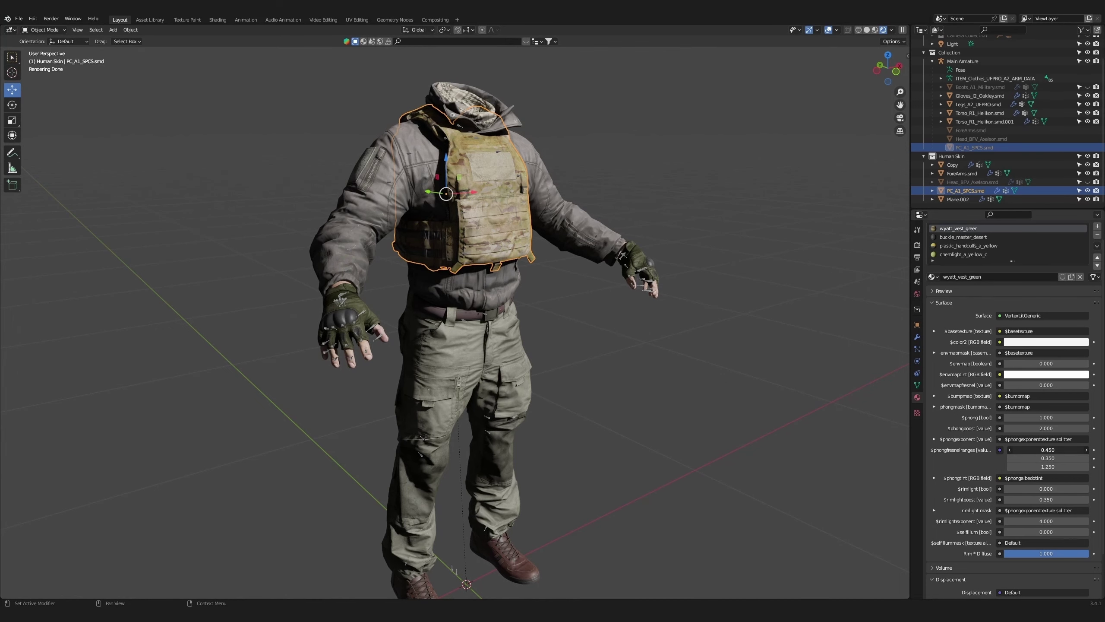
pyautogui.click(652, 356)
pyautogui.moveTo(653, 356); pyautogui.dragTo(582, 352, button='middle')
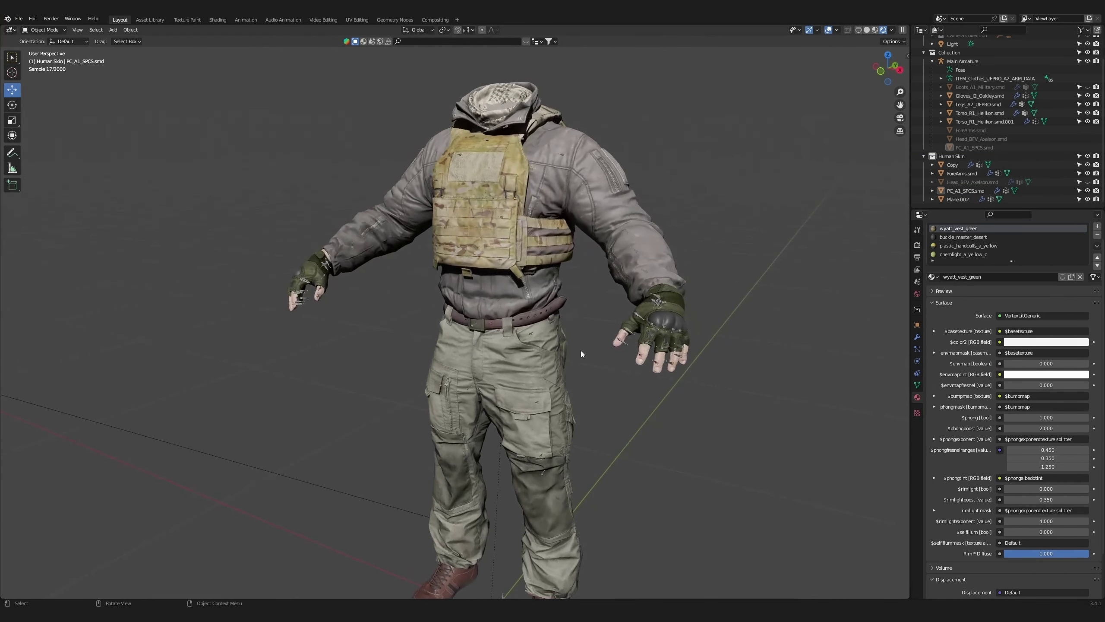
pyautogui.click(966, 238)
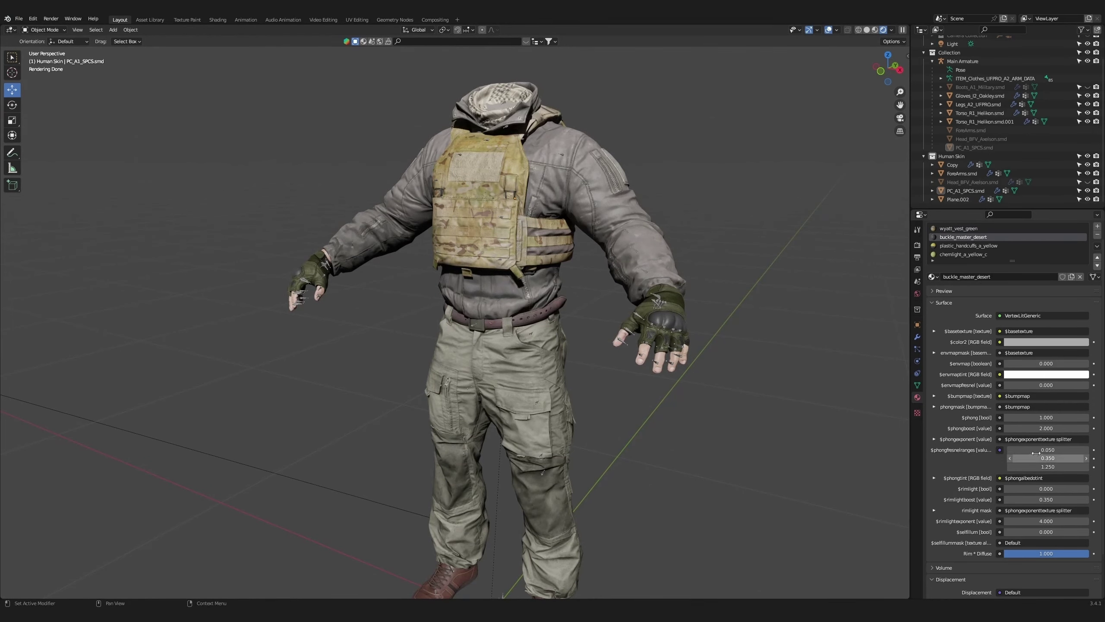
pyautogui.moveTo(1036, 453); pyautogui.dragTo(1071, 453)
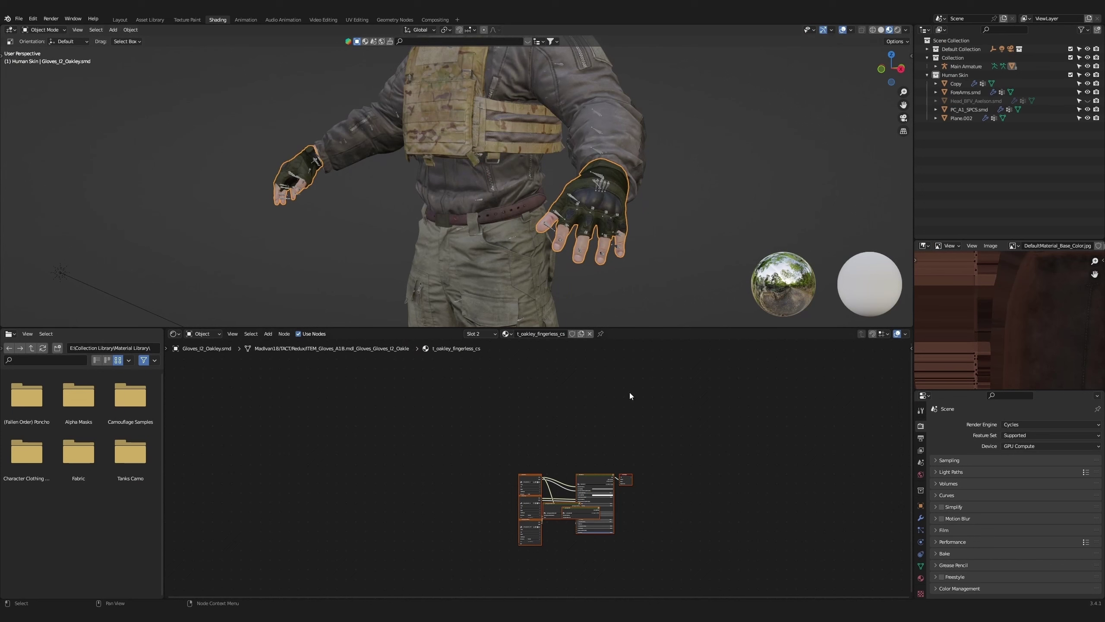
# Spread the three image texture nodes and the phong exponent splitter node apart in the t_oakley_fingerless_cs node tree.
pyautogui.press('Home')
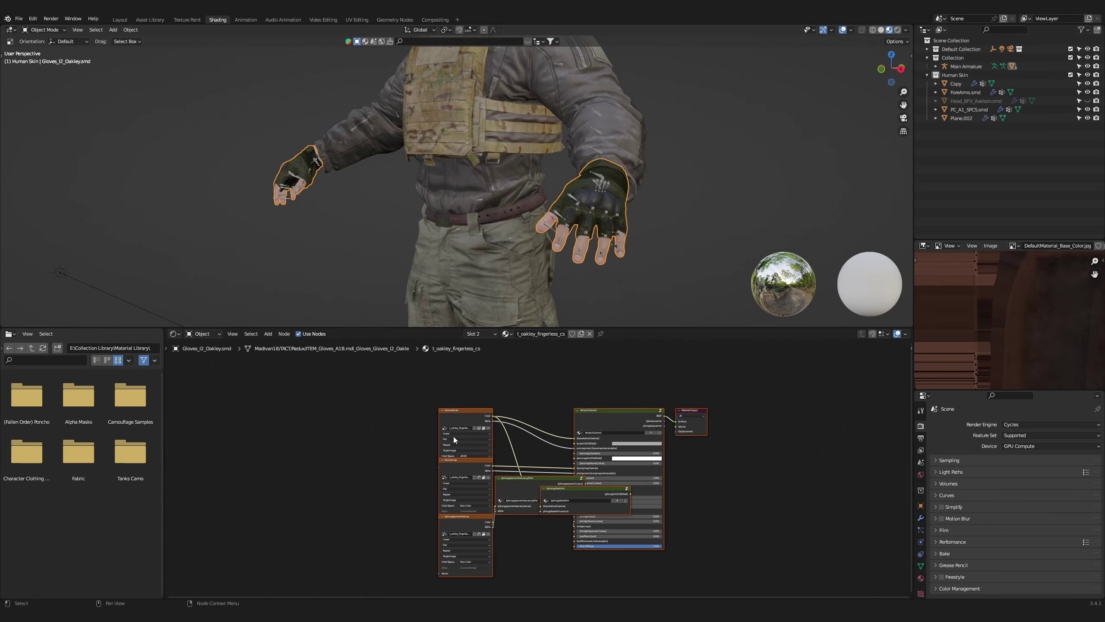
pyautogui.moveTo(464, 418); pyautogui.dragTo(375, 382)
pyautogui.moveTo(466, 461); pyautogui.dragTo(375, 457)
pyautogui.moveTo(461, 518); pyautogui.dragTo(370, 538)
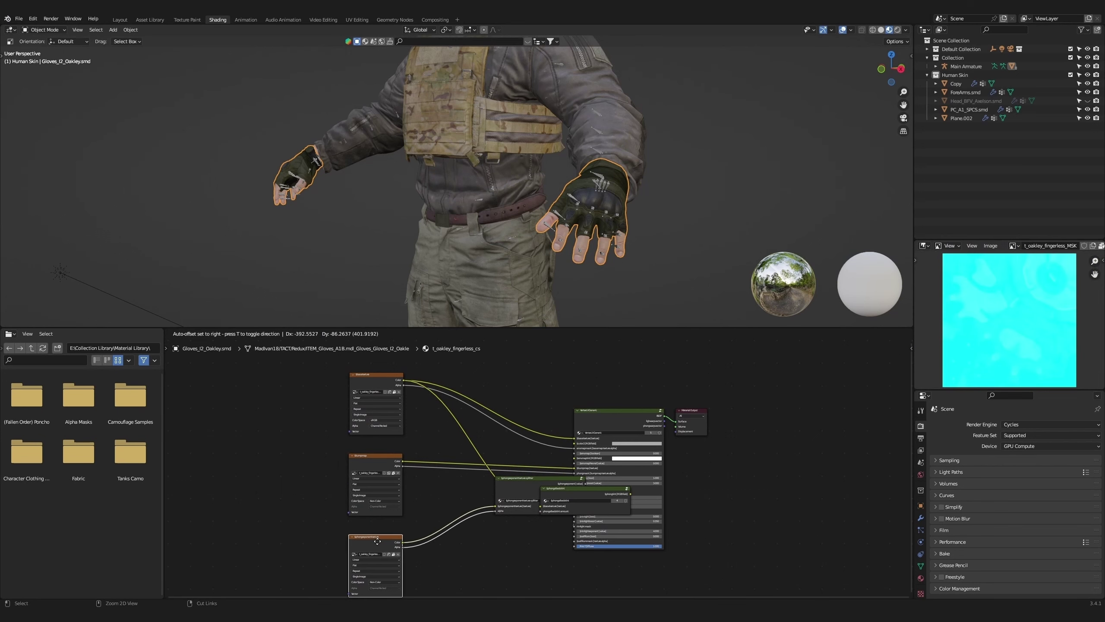
pyautogui.moveTo(518, 480); pyautogui.dragTo(454, 484)
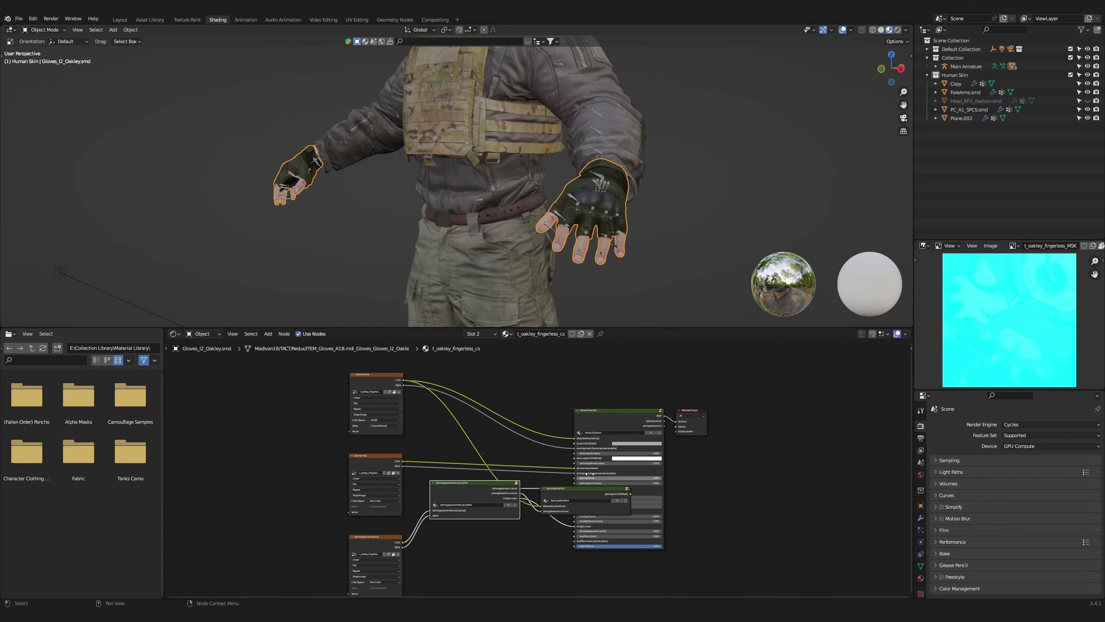
# Move the VertexLitGeneric and Material Output nodes away from the textures, and place the $phongalbedotint node lower.
pyautogui.moveTo(611, 388); pyautogui.dragTo(720, 462)
pyautogui.press('g')
pyautogui.click(816, 450)
pyautogui.moveTo(578, 489); pyautogui.dragTo(568, 540)
pyautogui.moveTo(420, 394); pyautogui.dragTo(466, 464, button='middle')
pyautogui.moveTo(436, 443); pyautogui.dragTo(434, 425)
# Insert a Hue Saturation Value node between the glove base texture's Color output and the VertexLitGeneric shader, and adjust its Hue.
pyautogui.click(561, 415)
pyautogui.hotkey('shift', 'a')
pyautogui.click(561, 413)
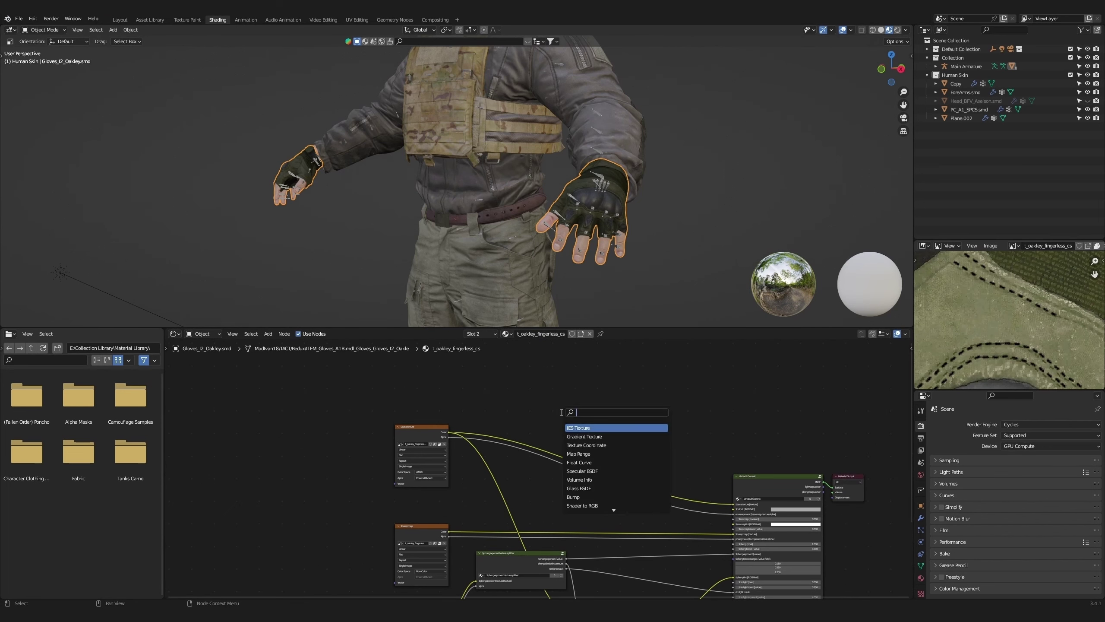
pyautogui.write('sat')
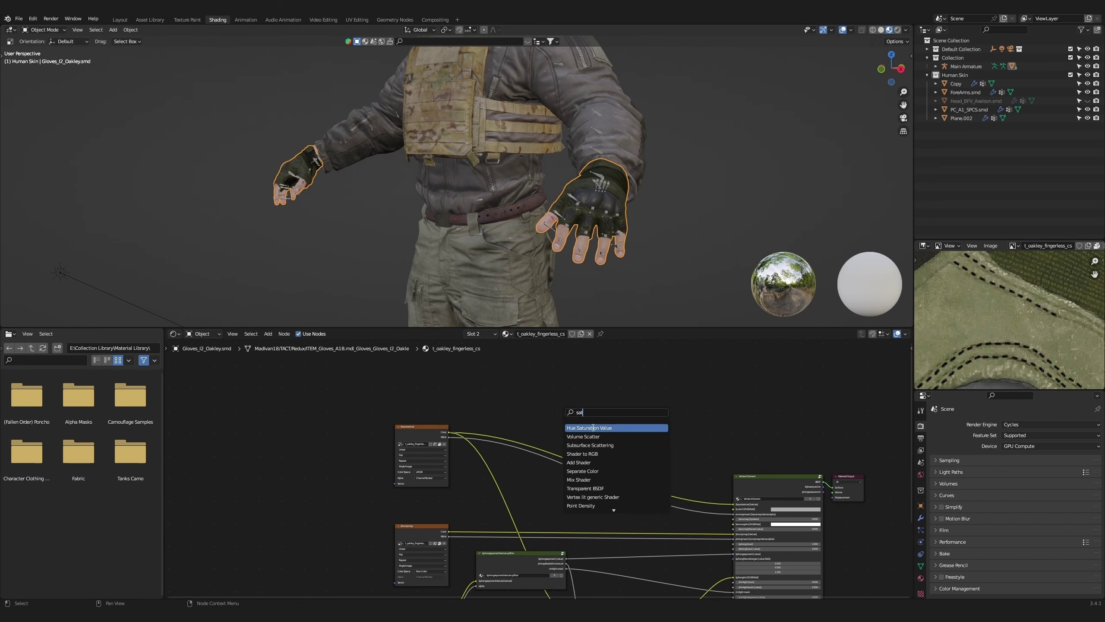
pyautogui.click(592, 428)
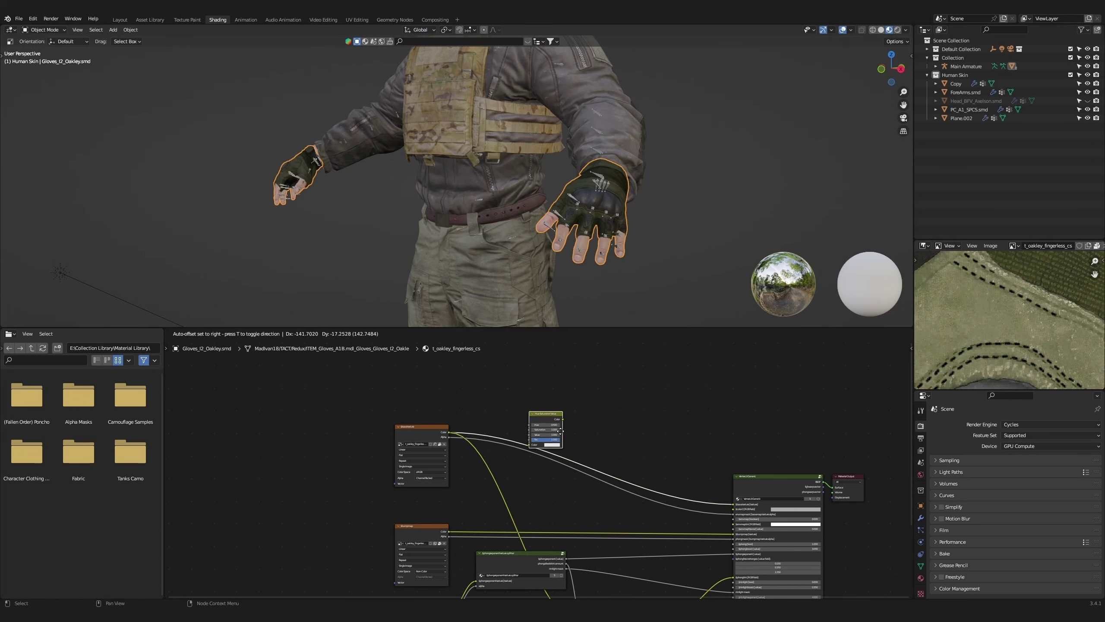
pyautogui.click(561, 431)
pyautogui.press('KP_Decimal')
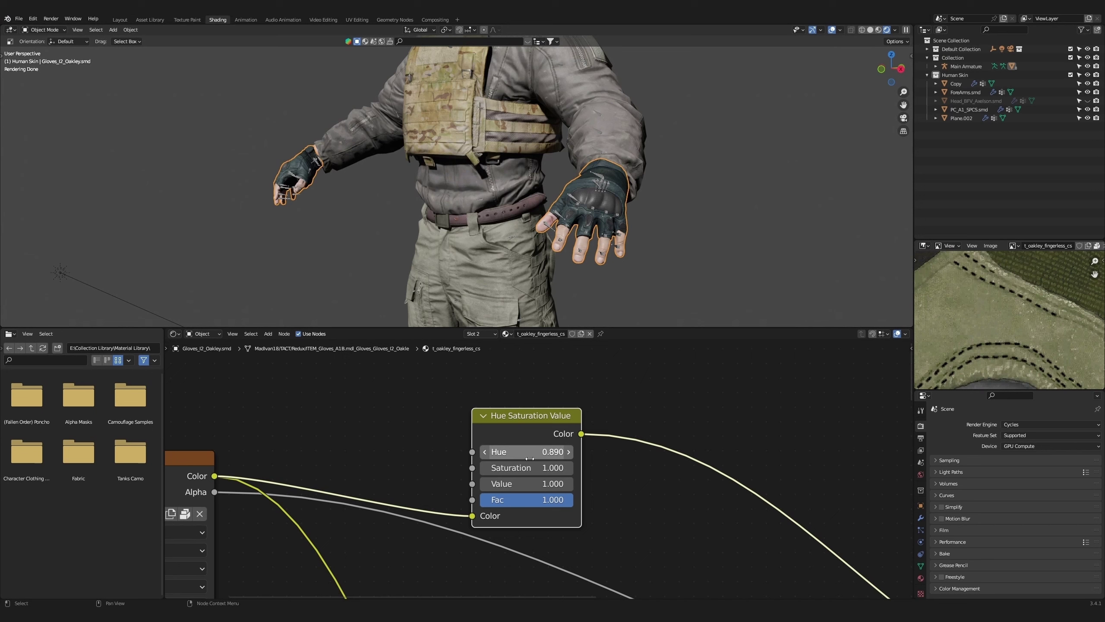
pyautogui.moveTo(529, 458); pyautogui.dragTo(479, 467)
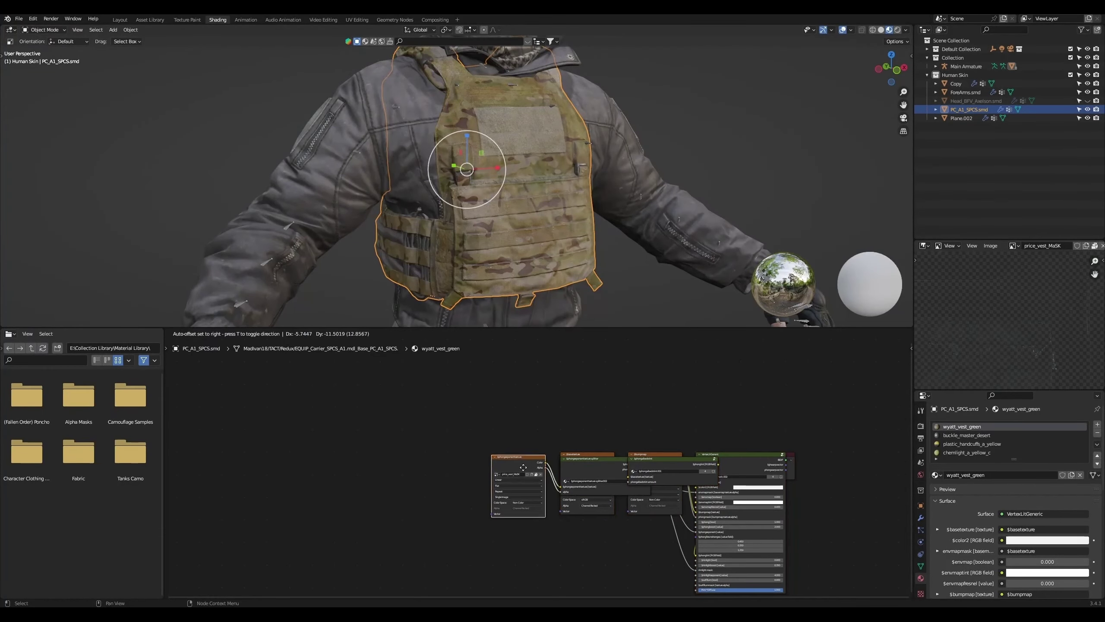
# Spread the texture, splitter, tint and VertexLitGeneric nodes of wyatt_vest_green apart, leaving room after the $basetexture node.
pyautogui.moveTo(581, 472); pyautogui.dragTo(581, 566)
pyautogui.moveTo(575, 455); pyautogui.dragTo(456, 375)
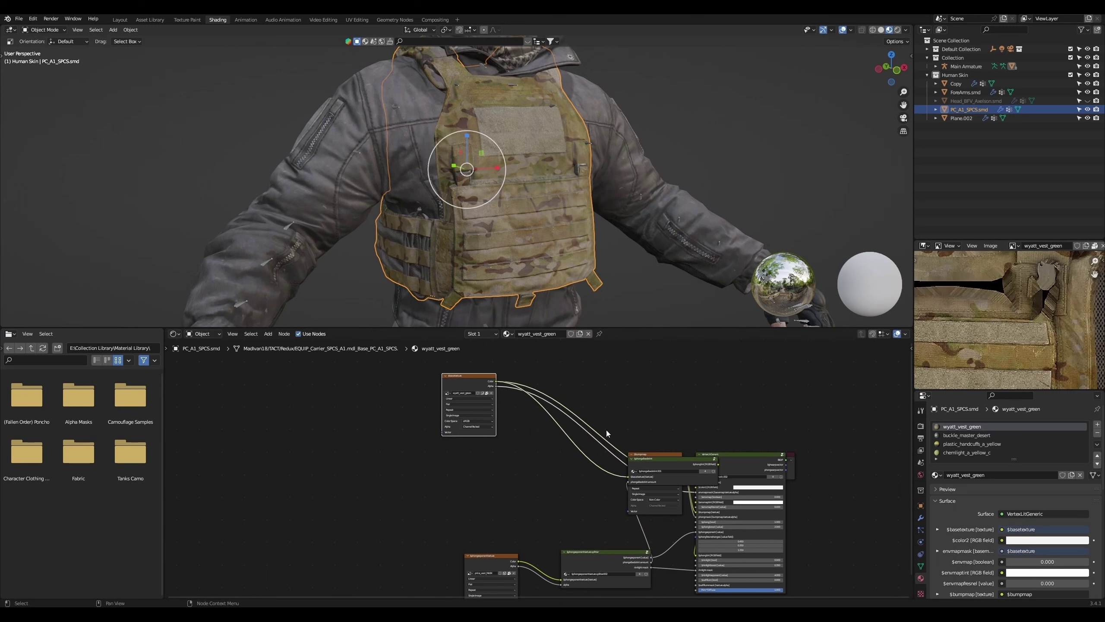
pyautogui.moveTo(652, 469); pyautogui.dragTo(587, 514)
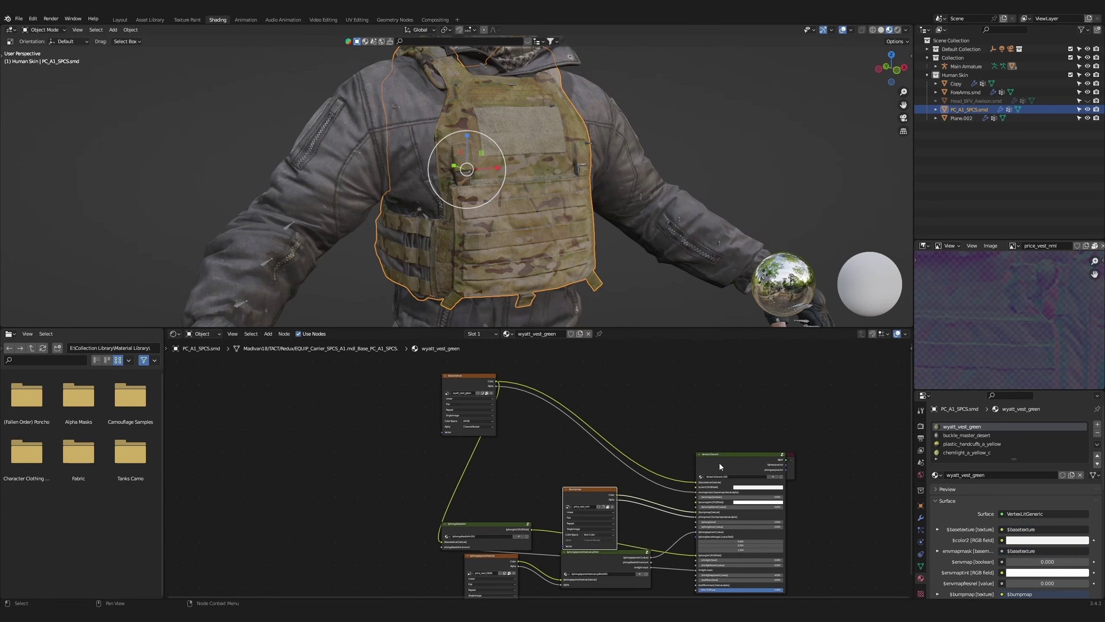
pyautogui.moveTo(710, 429); pyautogui.dragTo(806, 494)
pyautogui.moveTo(724, 470); pyautogui.dragTo(785, 448)
pyautogui.moveTo(471, 376); pyautogui.dragTo(426, 381)
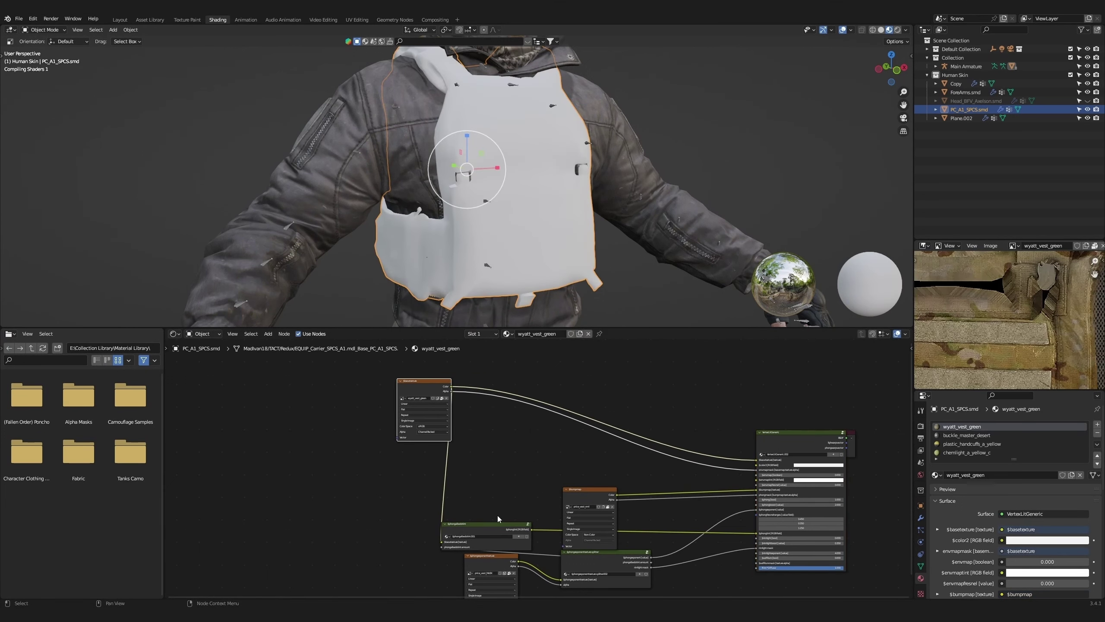
pyautogui.moveTo(496, 524); pyautogui.dragTo(570, 510)
# Insert a ColorRamp node between the plate carrier's $basetexture Color output and the VertexLitGeneric base texture input.
pyautogui.click(538, 433)
pyautogui.hotkey('shift', 'a')
pyautogui.write('colo')
pyautogui.click(591, 386)
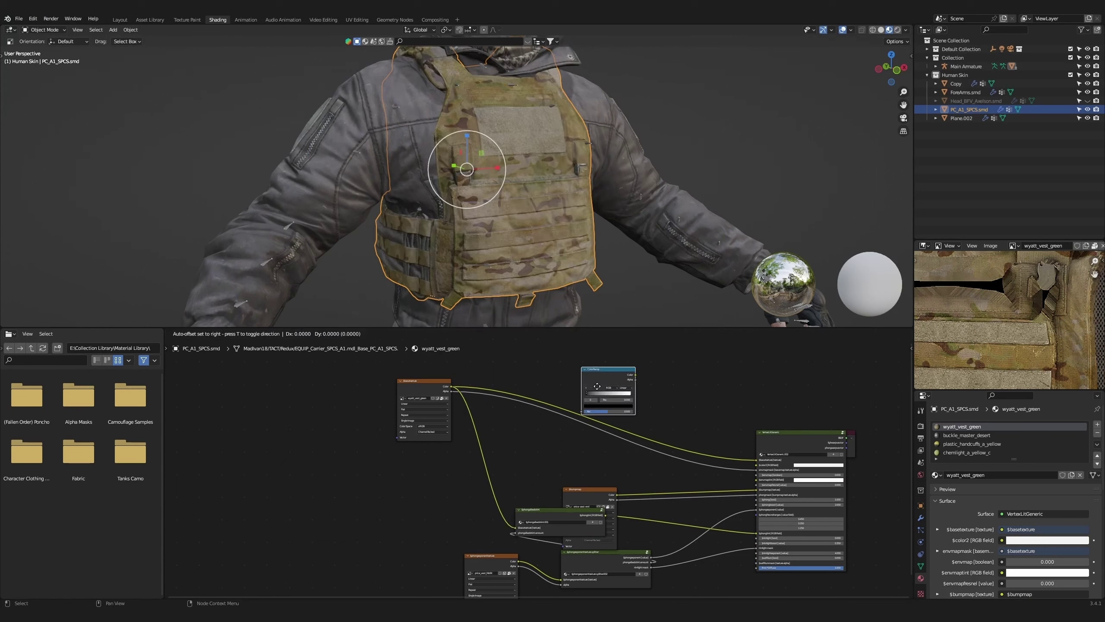
pyautogui.click(576, 386)
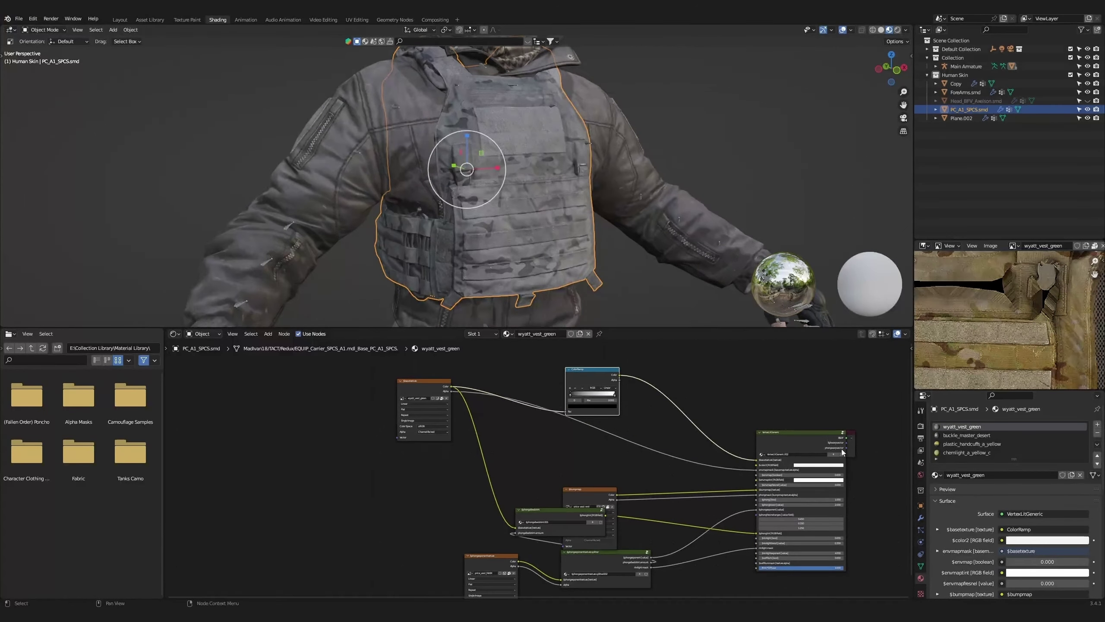
# Move the ramp's black stop to position 0.127 and sample its colour from the jacket sleeve in the viewport.
pyautogui.moveTo(608, 386); pyautogui.dragTo(595, 430, button='middle')
pyautogui.scroll(3, 595, 430)
pyautogui.moveTo(594, 430); pyautogui.dragTo(604, 419)
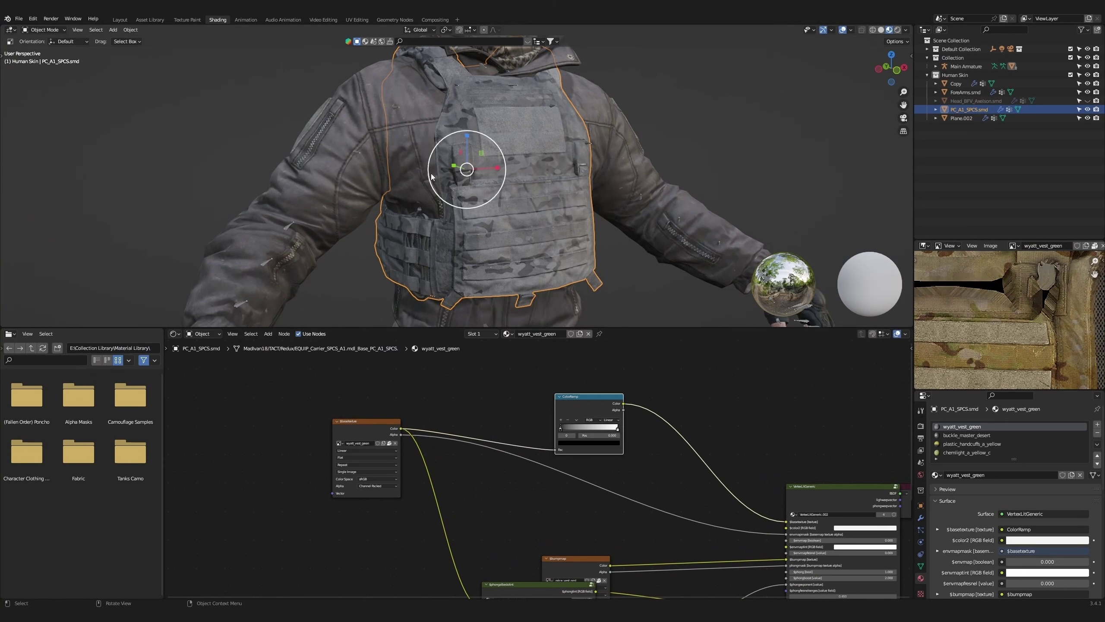
pyautogui.scroll(4, 577, 375)
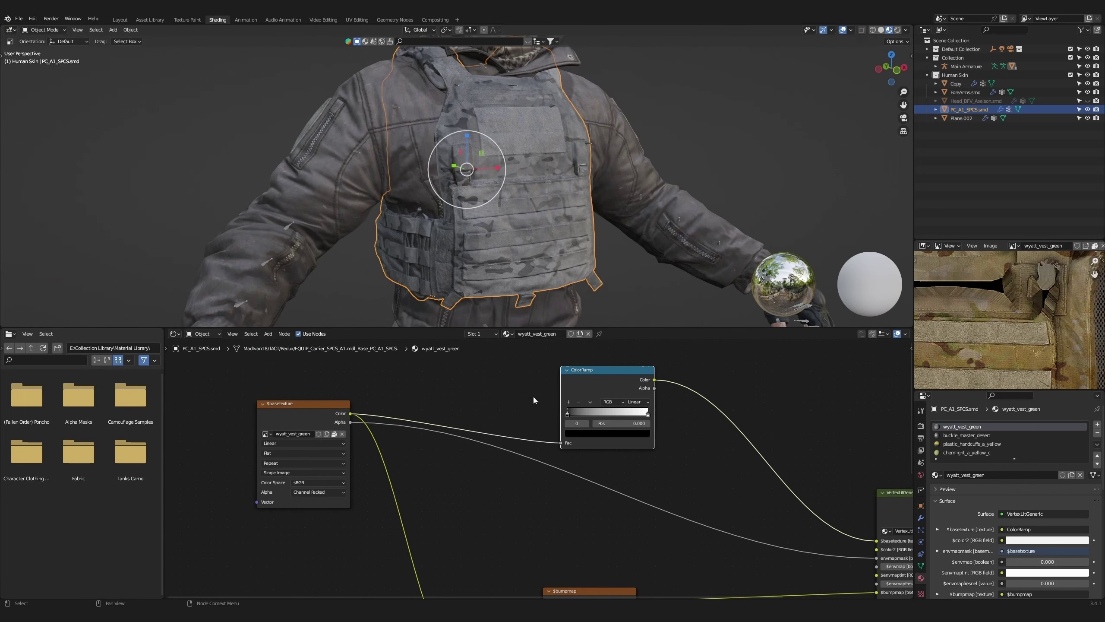
pyautogui.moveTo(544, 449); pyautogui.dragTo(561, 449)
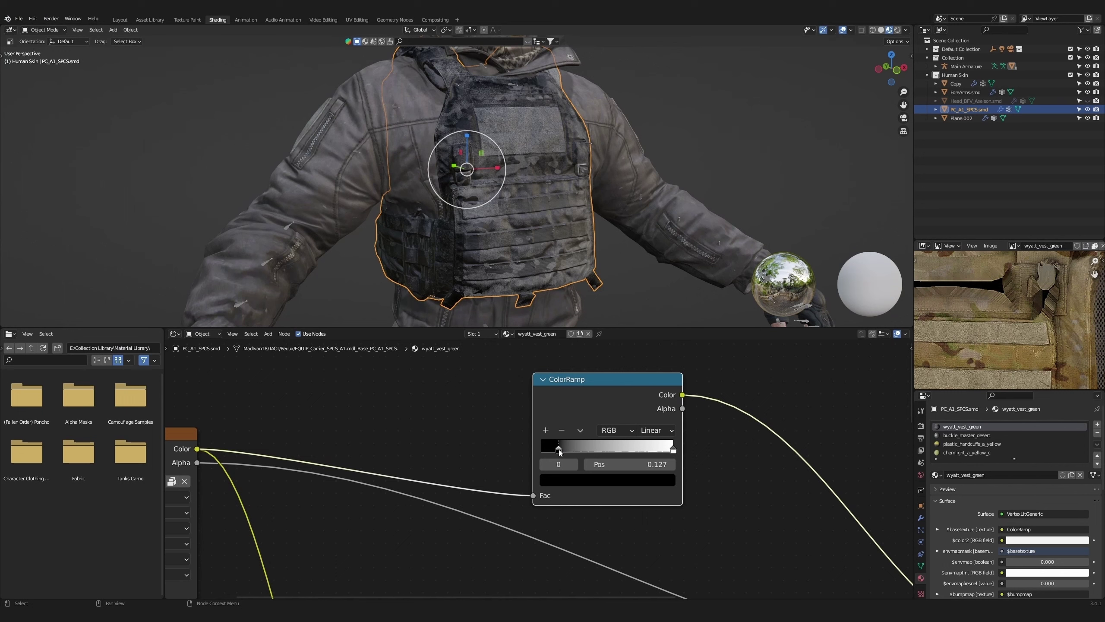
pyautogui.click(585, 480)
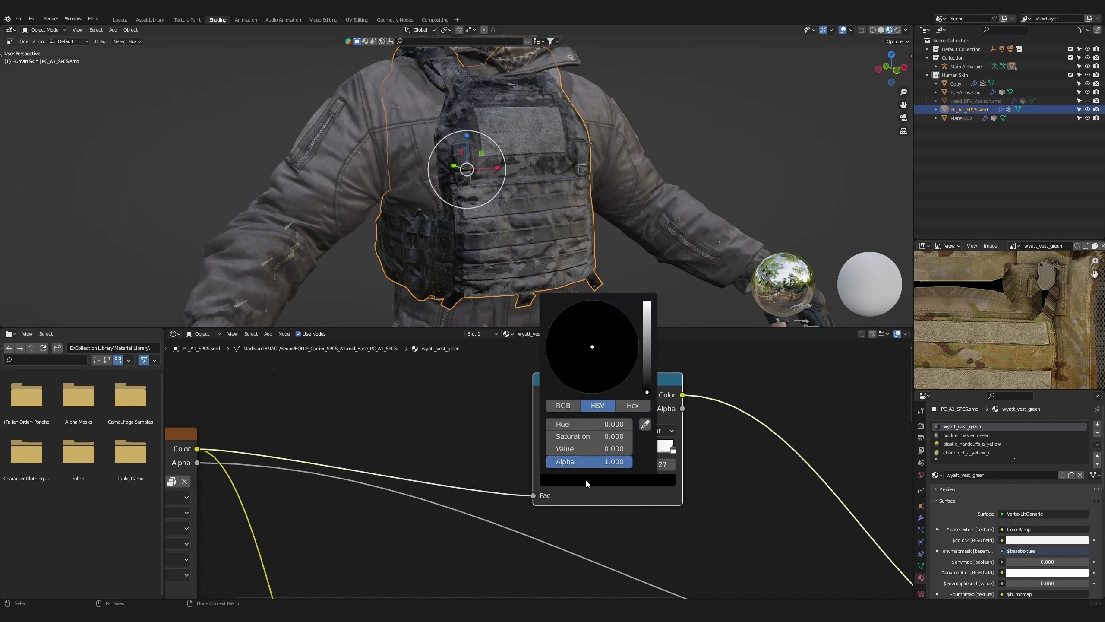
pyautogui.click(645, 425)
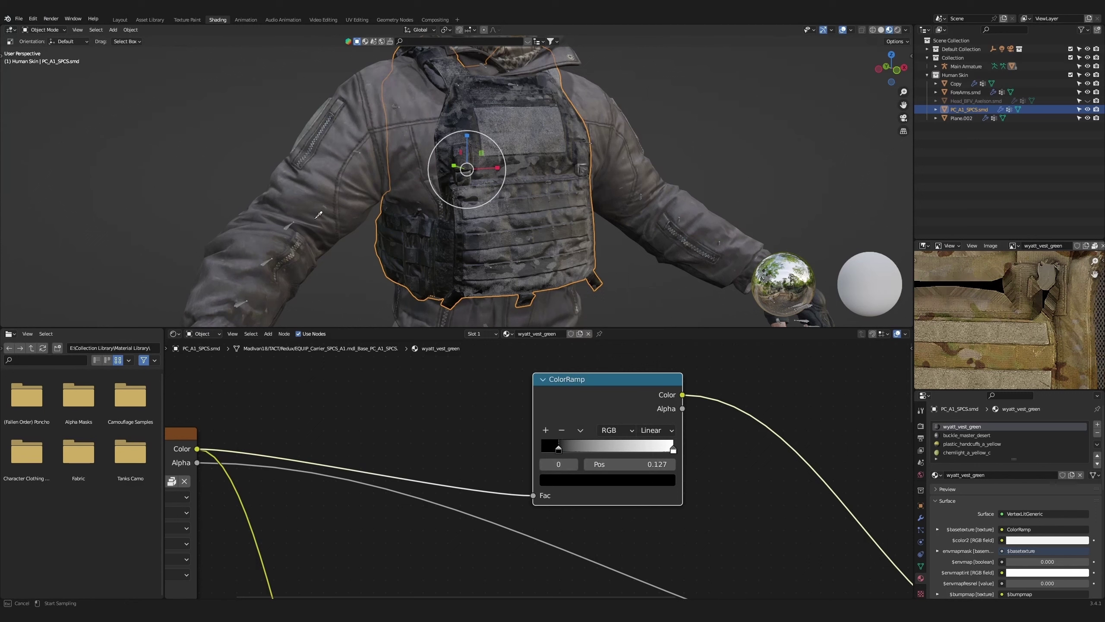
pyautogui.click(310, 201)
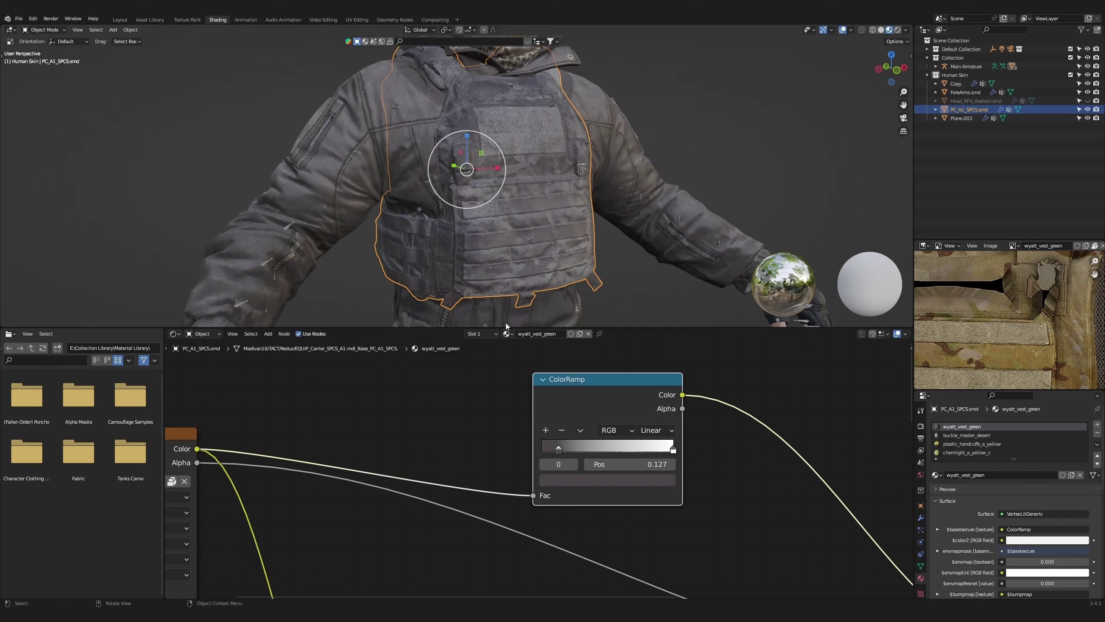
# Sample the jacket's colour for the ramp's white stop and move that stop to position 0.814.
pyautogui.click(674, 451)
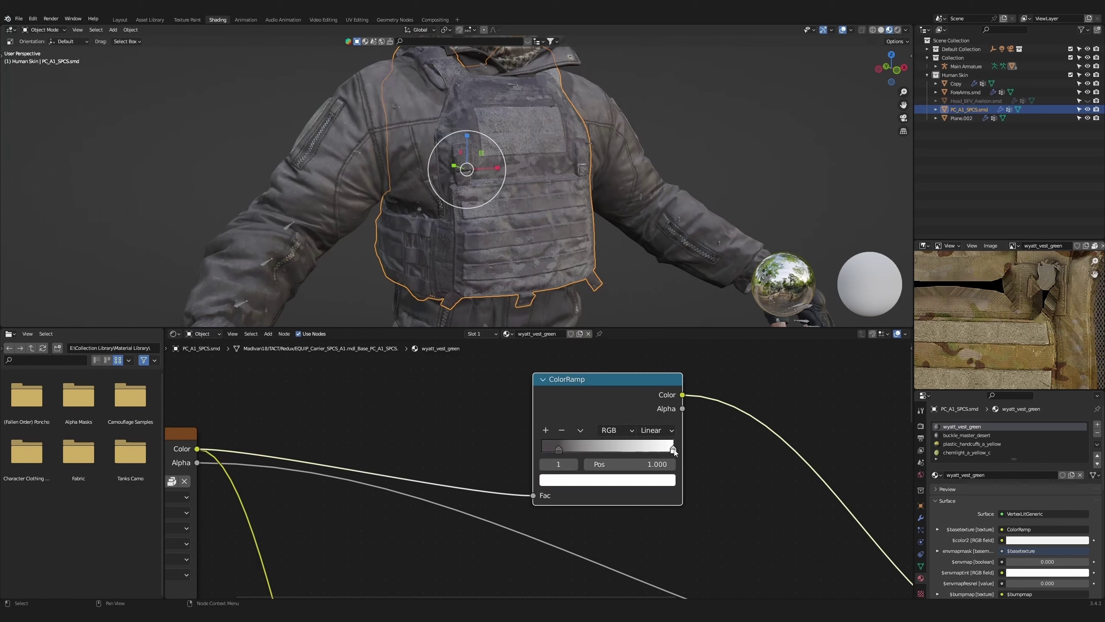
pyautogui.click(624, 479)
pyautogui.click(657, 426)
pyautogui.click(401, 106)
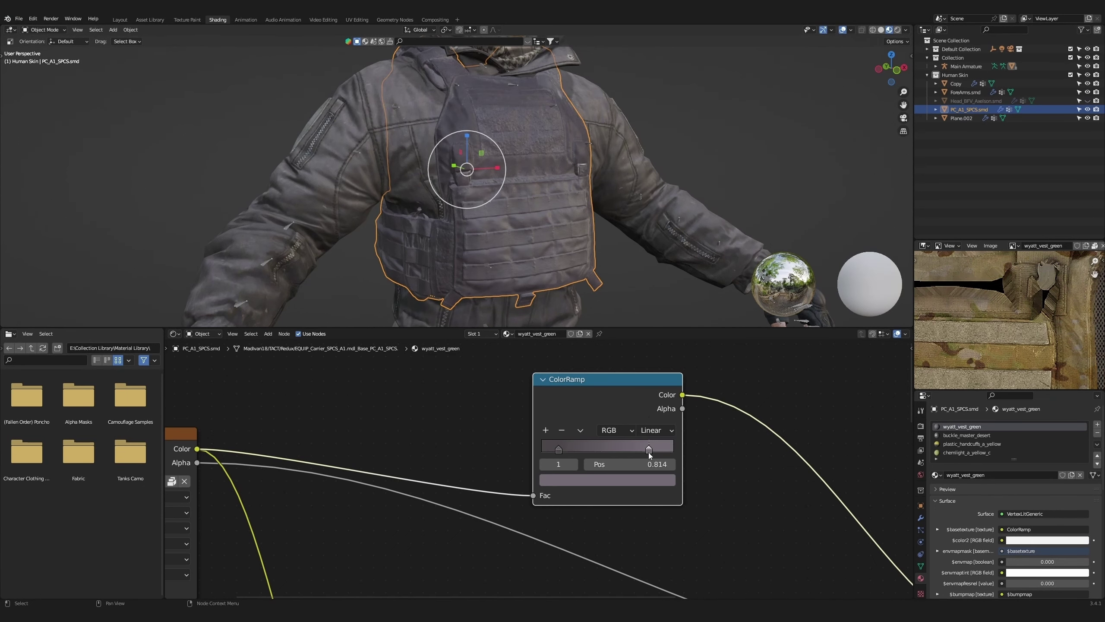
# Add a ramp stop at position 1.000 and raise its colour's Value to 1.000.
pyautogui.click(546, 430)
pyautogui.moveTo(607, 450); pyautogui.dragTo(688, 446)
pyautogui.click(637, 480)
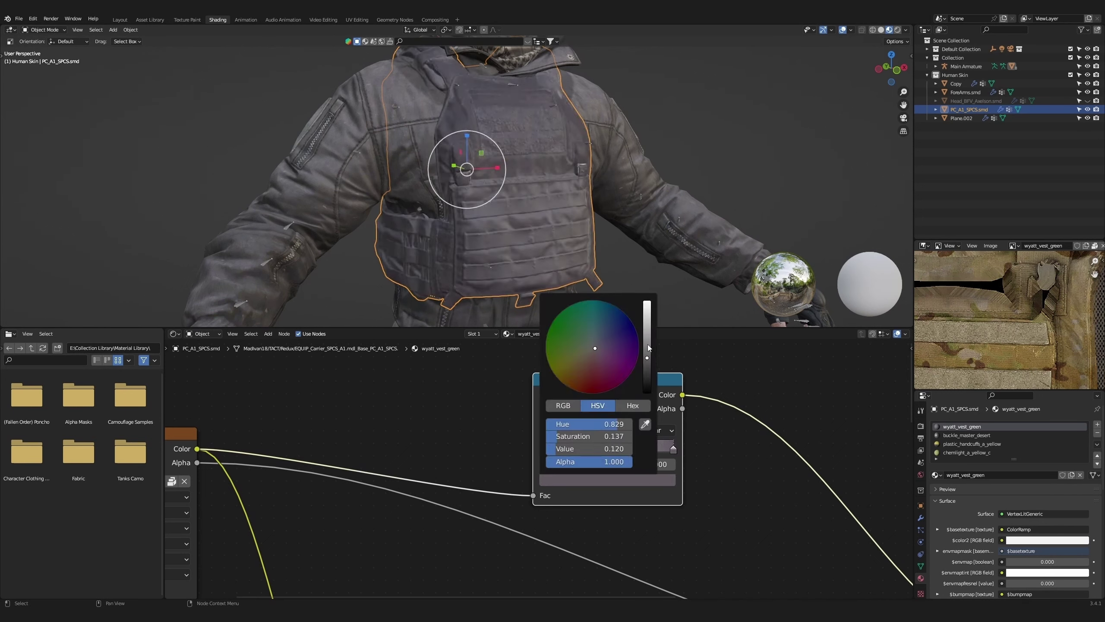
pyautogui.moveTo(648, 344); pyautogui.dragTo(648, 301)
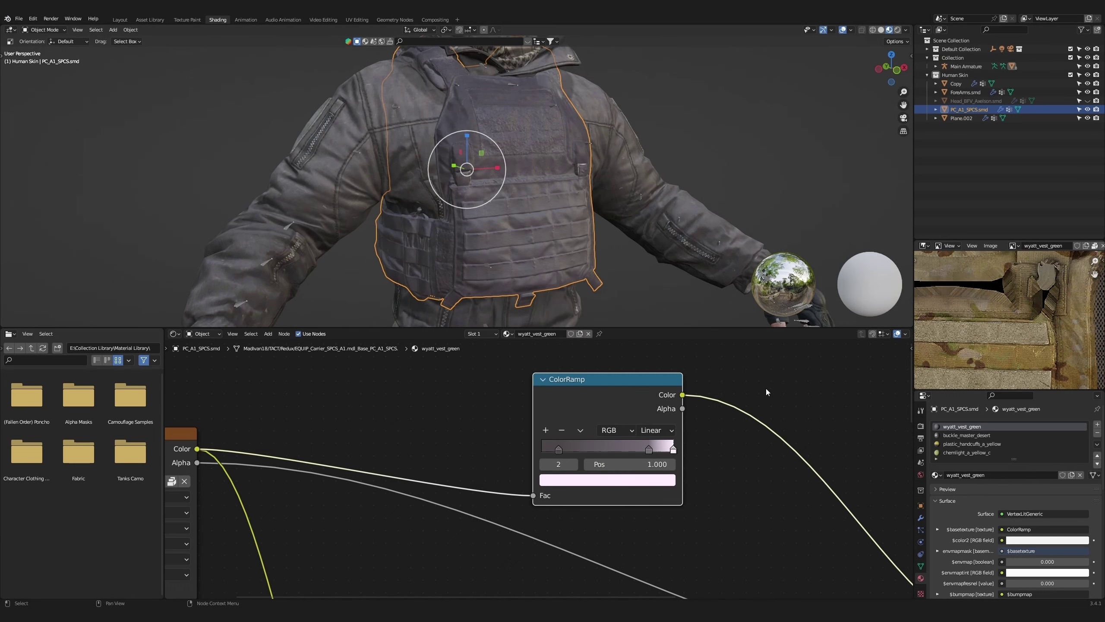
# Move the ramp's middle stop to position 0.436 and fully desaturate its colour to grey.
pyautogui.moveTo(648, 450); pyautogui.dragTo(600, 449)
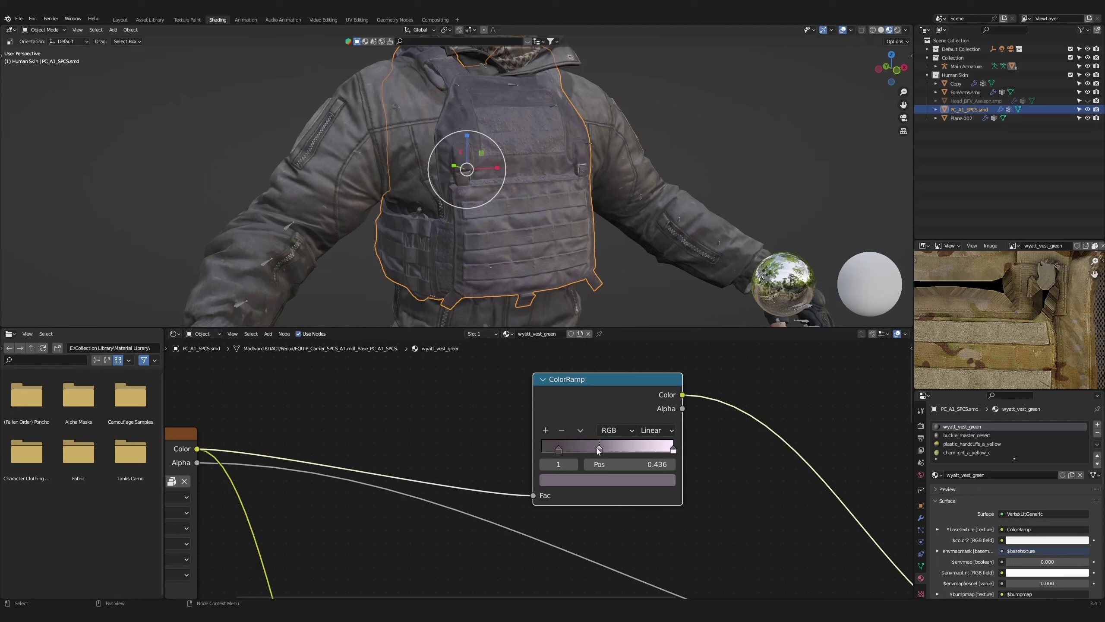
pyautogui.click(607, 478)
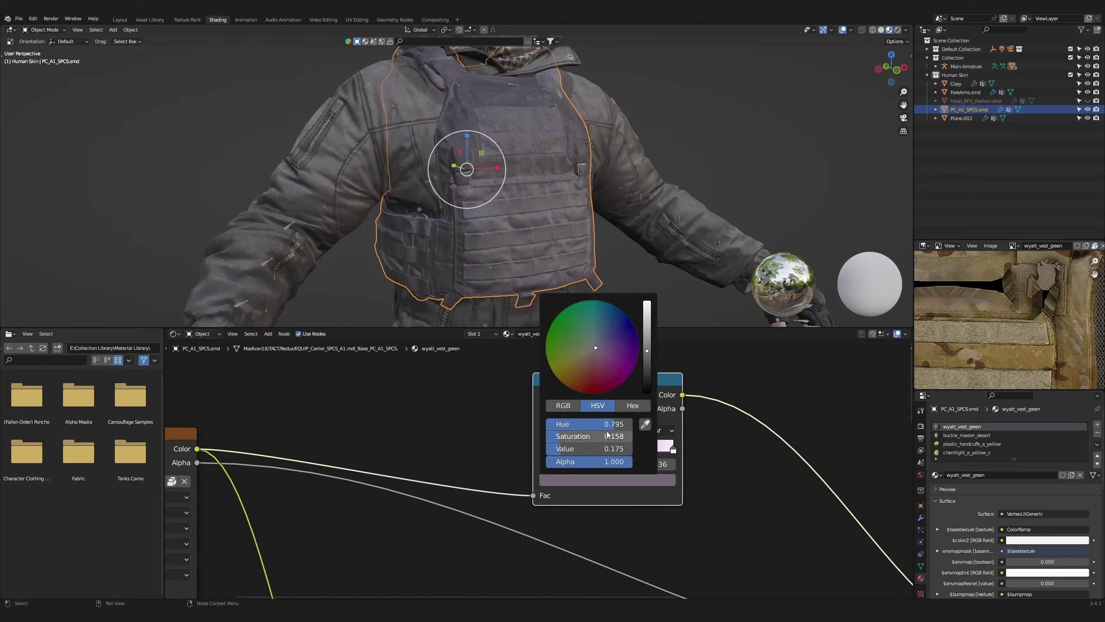
pyautogui.moveTo(600, 437); pyautogui.dragTo(559, 439)
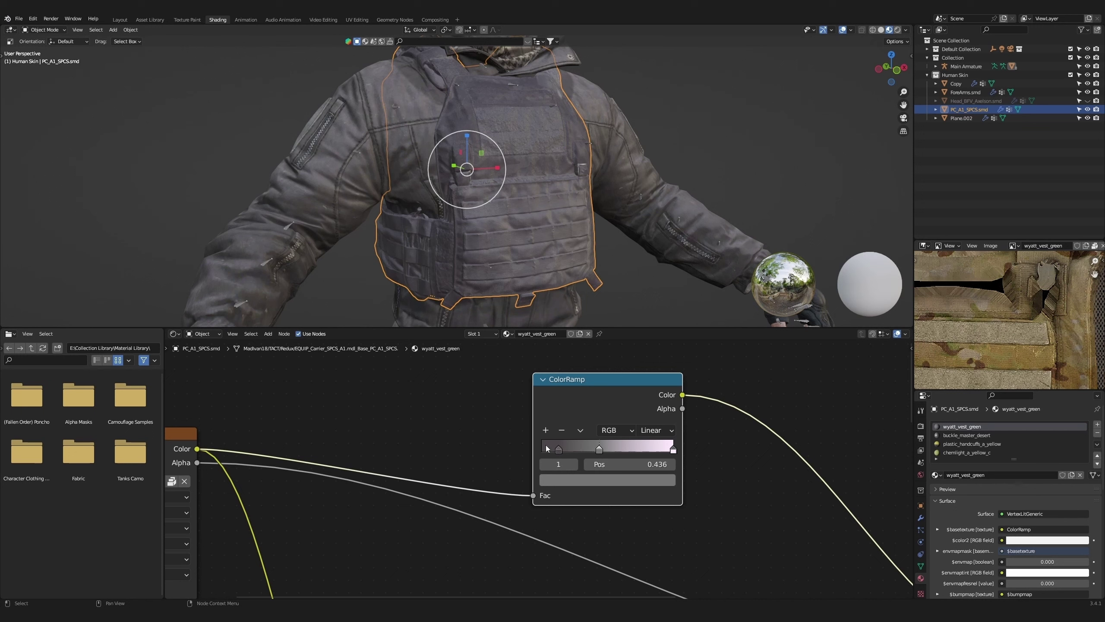
# Add a ramp stop at position 0.000 and darken its colour.
pyautogui.click(545, 431)
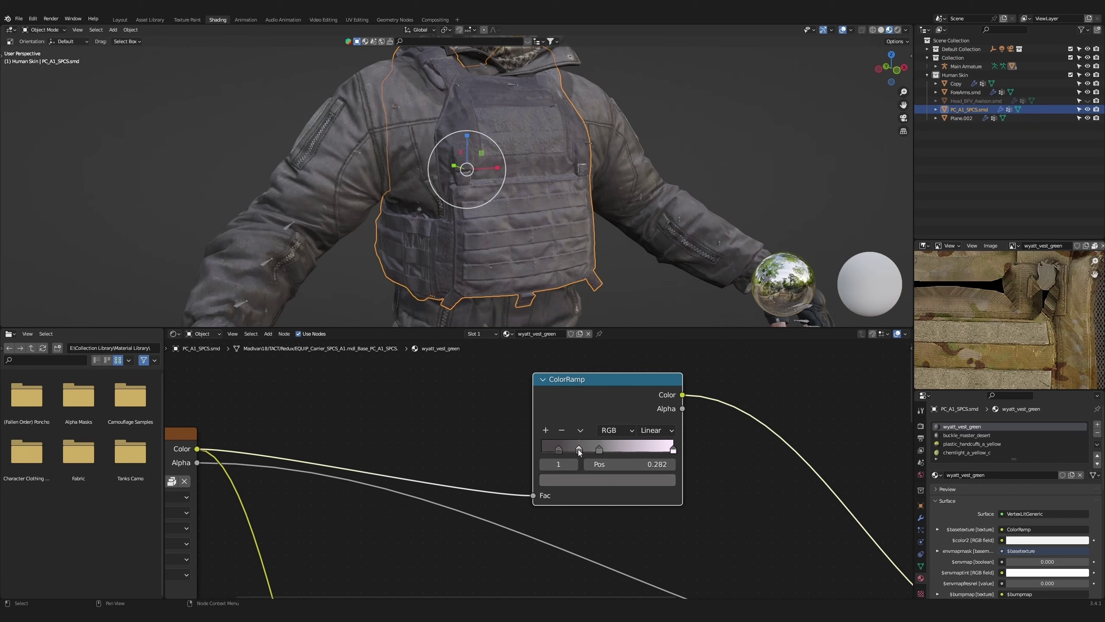
pyautogui.moveTo(579, 449); pyautogui.dragTo(536, 449)
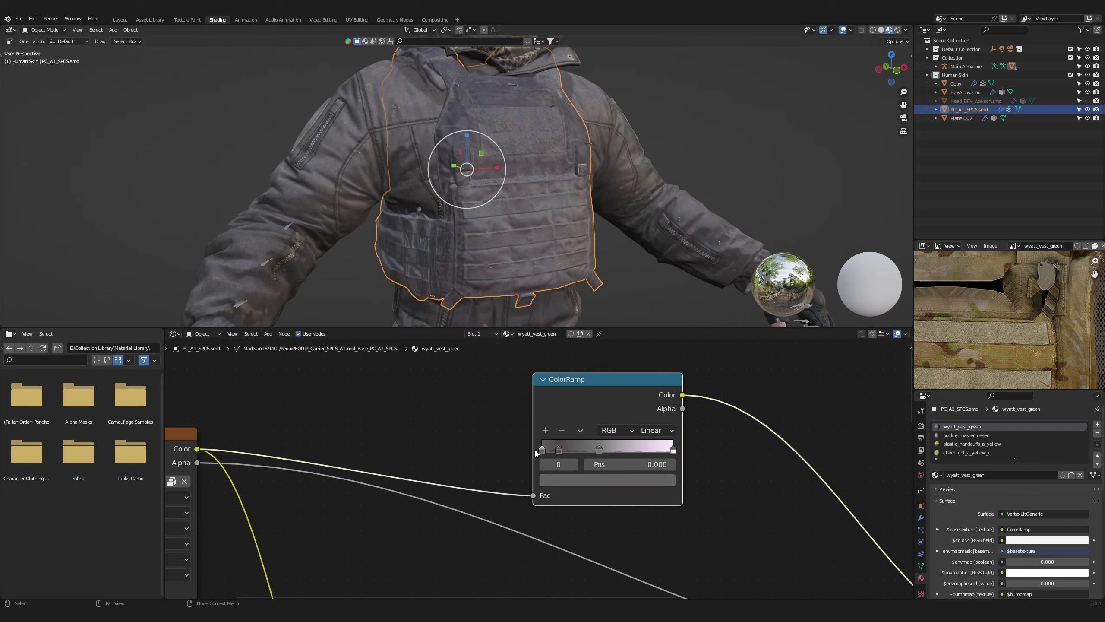
pyautogui.click(577, 478)
pyautogui.moveTo(647, 359); pyautogui.dragTo(647, 379)
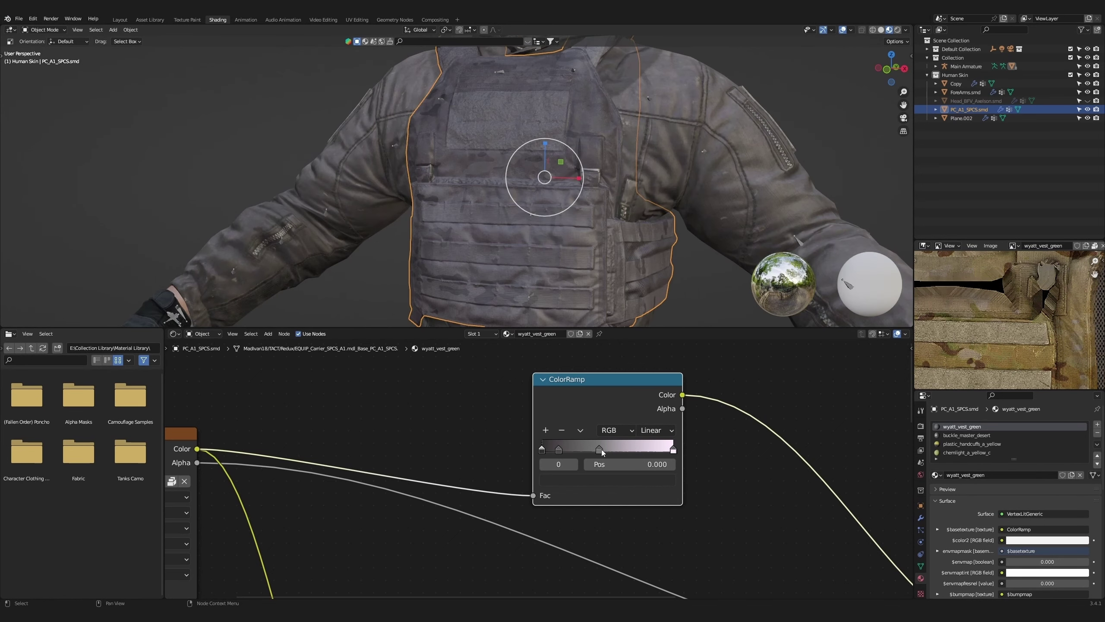
# Add a ramp stop at 0.073, and move the 0.127 stop to 0.191 with Hue 0.636, Saturation 0.211 and Value 0.070.
pyautogui.click(600, 451)
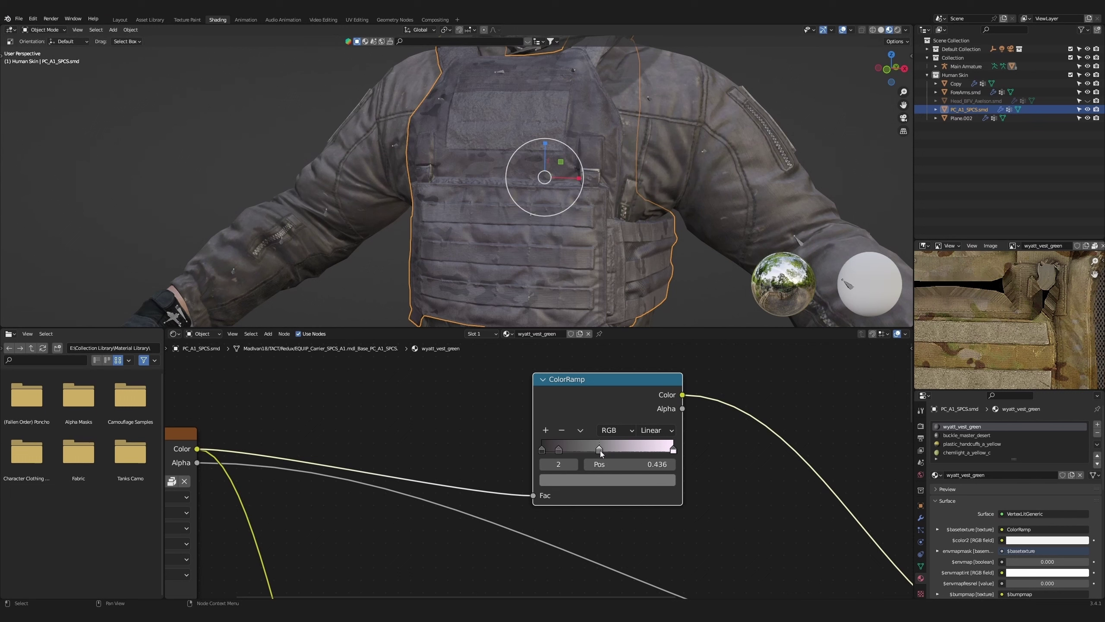
pyautogui.click(545, 430)
pyautogui.moveTo(578, 451); pyautogui.dragTo(550, 456)
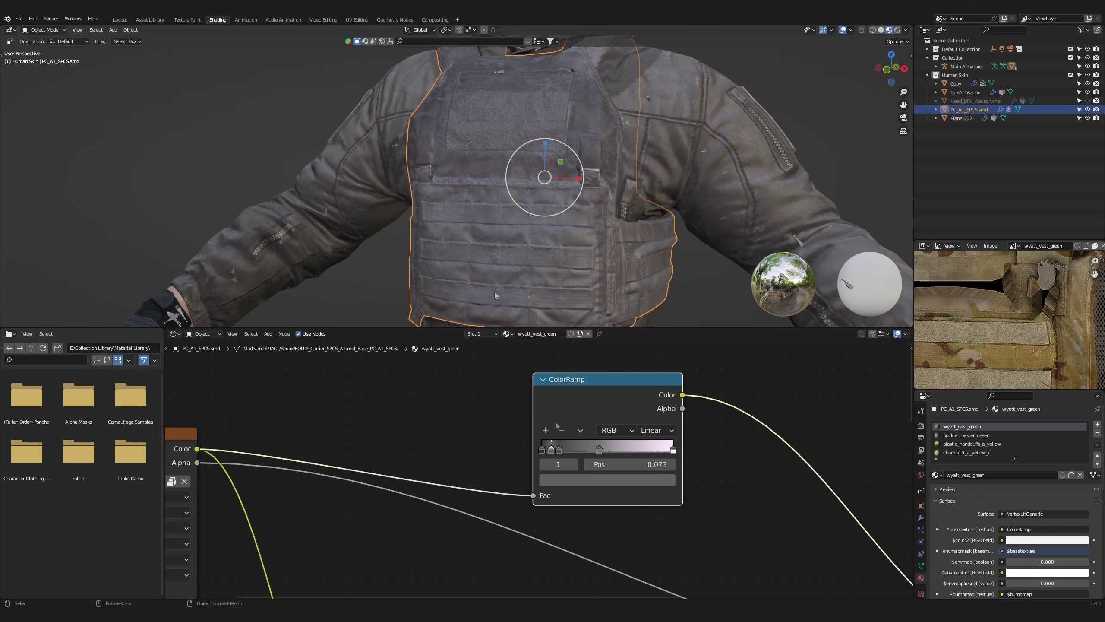
pyautogui.moveTo(559, 449); pyautogui.dragTo(567, 448)
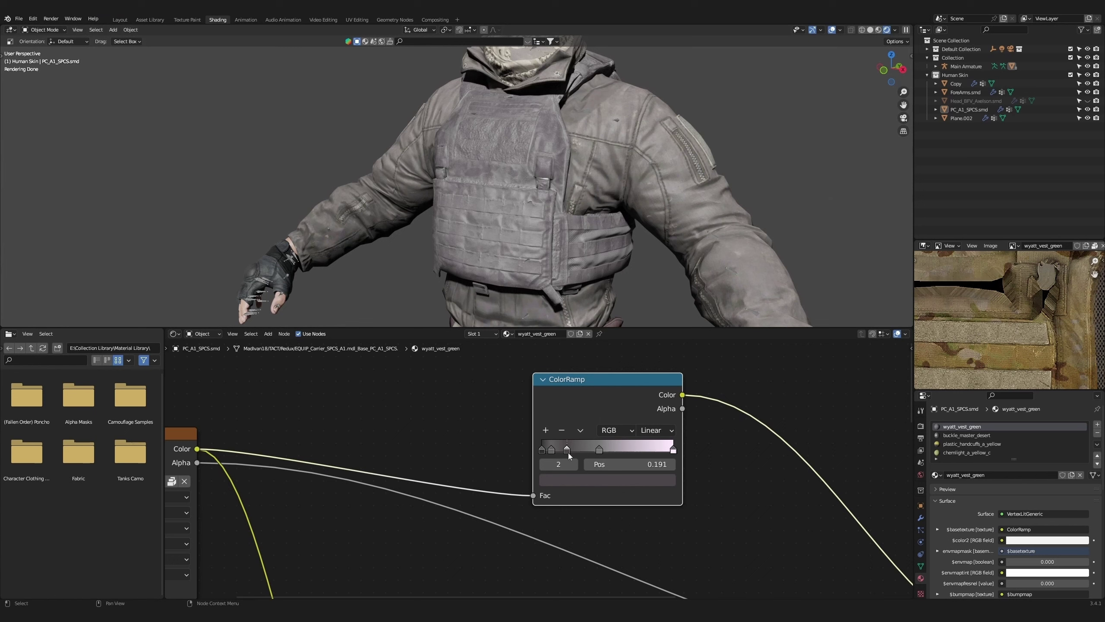
pyautogui.click(590, 479)
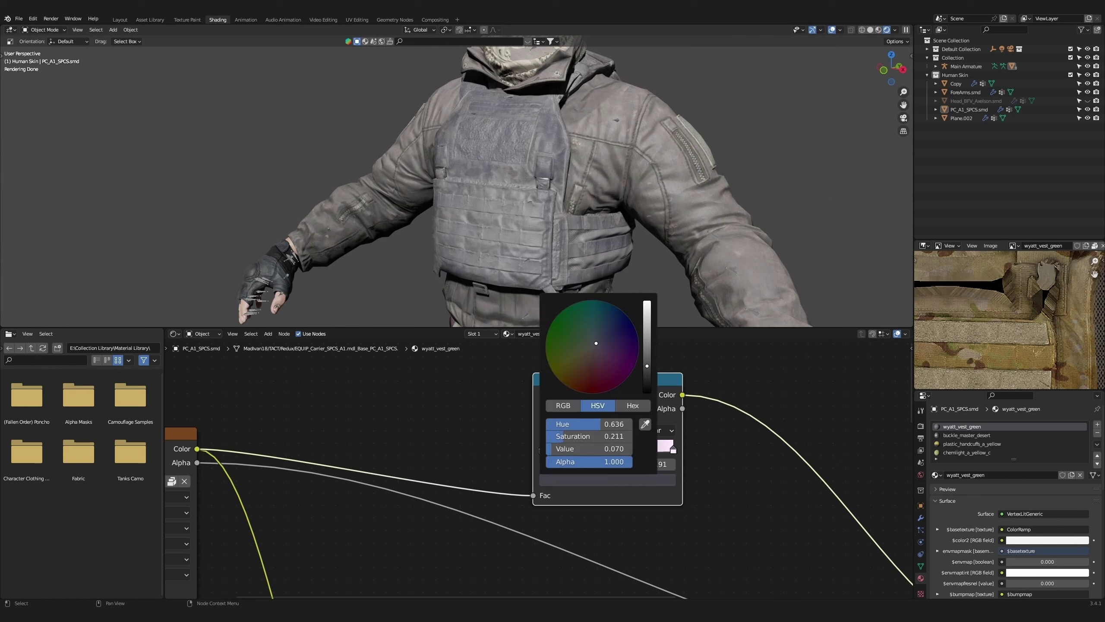
# Adjust the tint of the ramp stop at 0.436 and set the end stop's Saturation to 0.000.
pyautogui.click(599, 450)
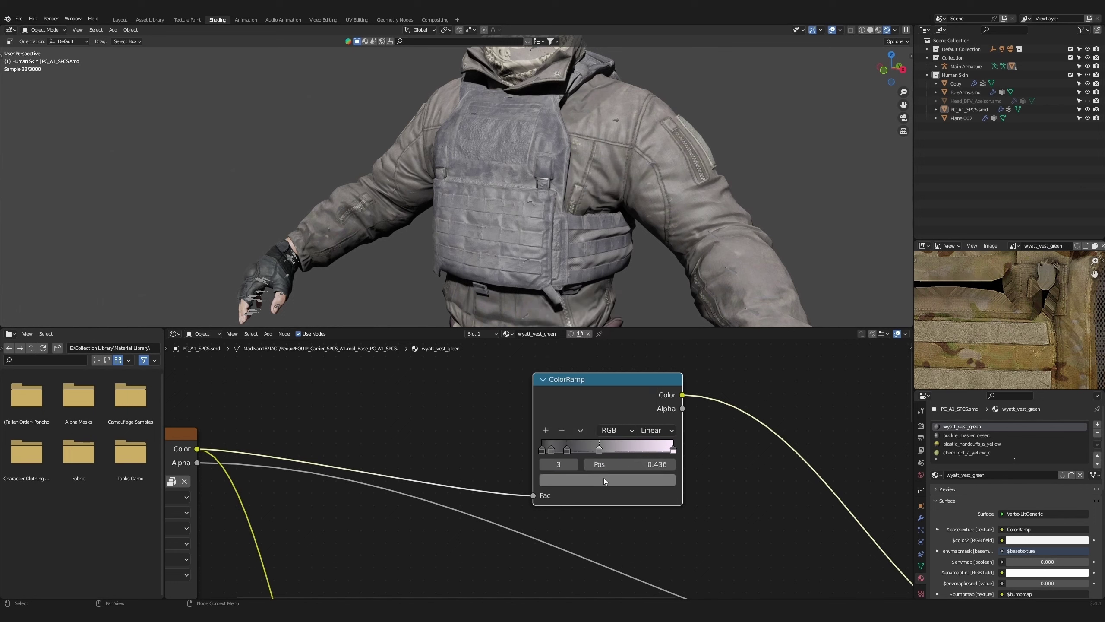
pyautogui.click(603, 479)
pyautogui.moveTo(593, 347); pyautogui.dragTo(594, 347)
pyautogui.click(673, 451)
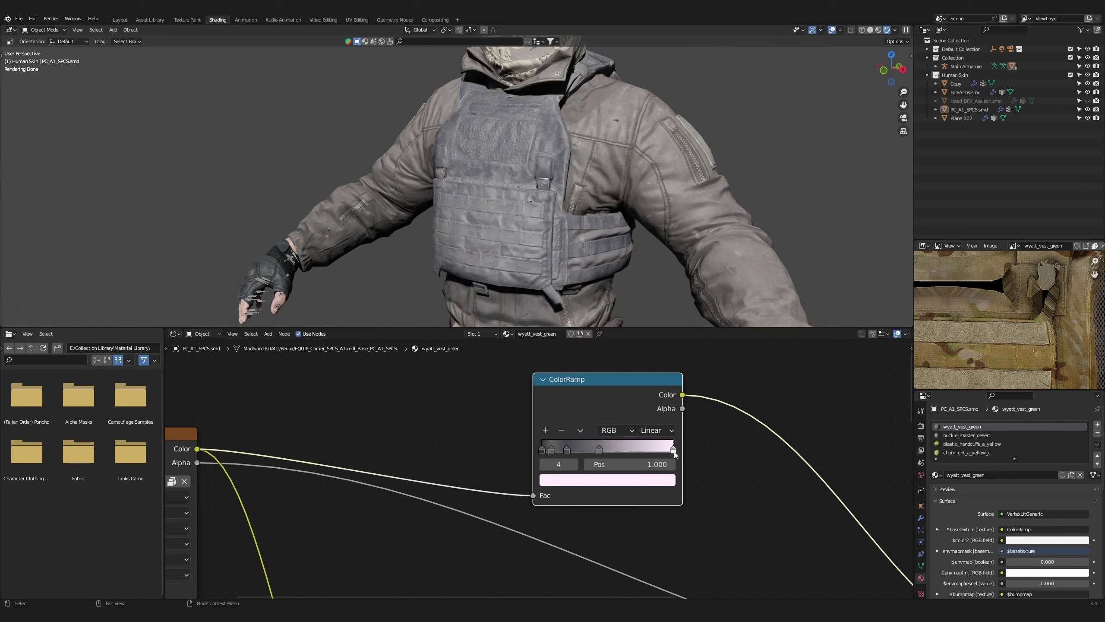
pyautogui.click(630, 479)
pyautogui.moveTo(618, 436); pyautogui.dragTo(561, 436)
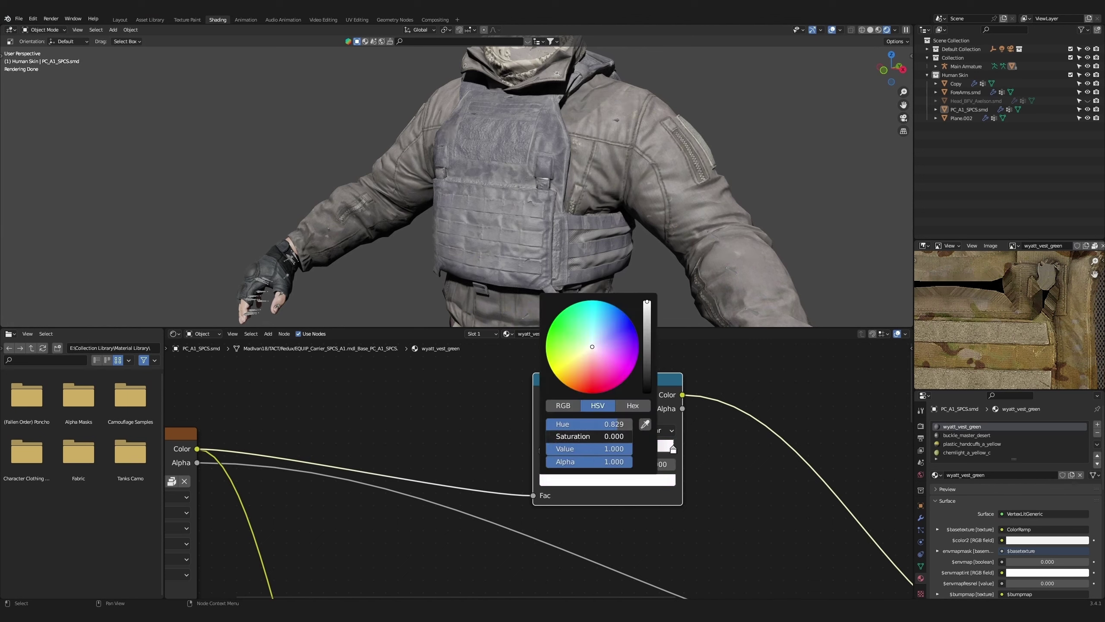
# Insert a Hue Saturation Value node after the ColorRamp, set its Hue to 1.000 and adjust its Saturation.
pyautogui.hotkey('shift', 'a')
pyautogui.write('h')
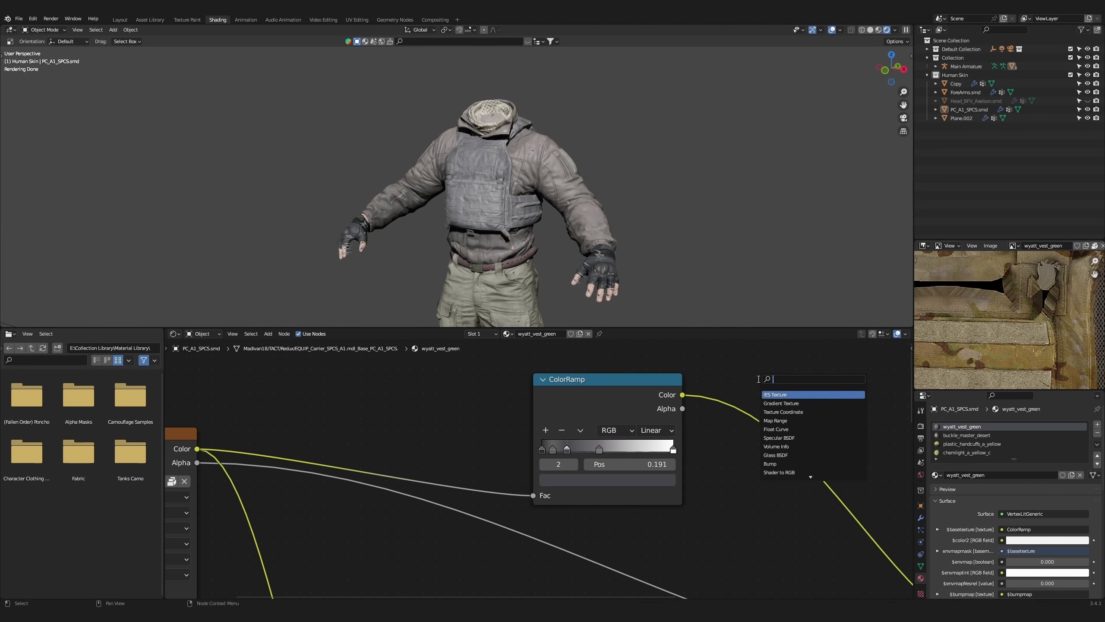
pyautogui.write('ue')
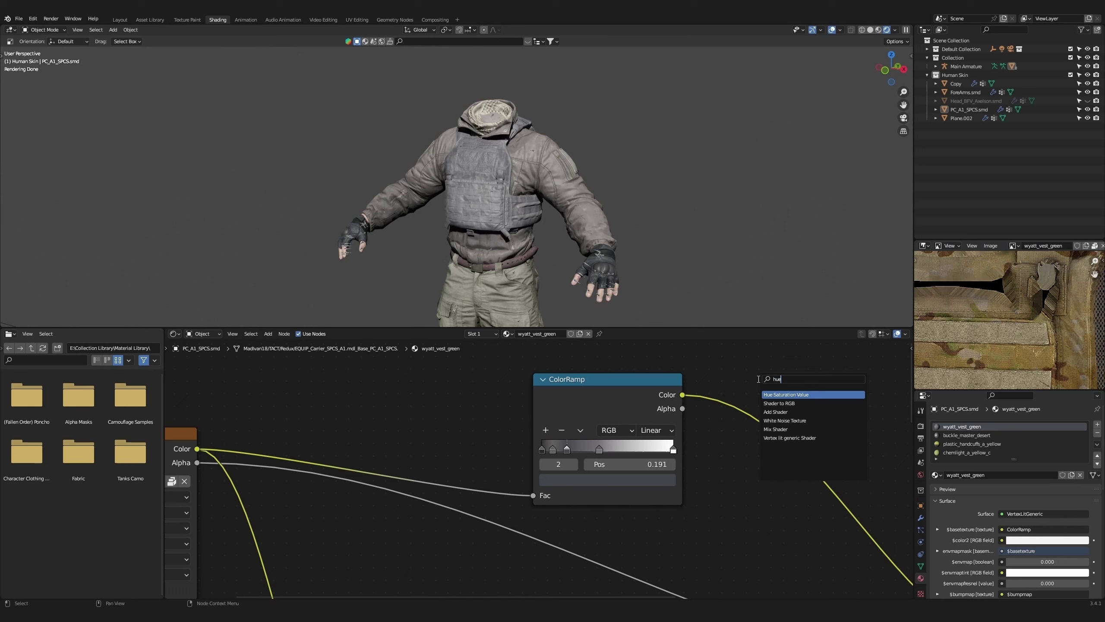
pyautogui.click(785, 394)
pyautogui.click(779, 392)
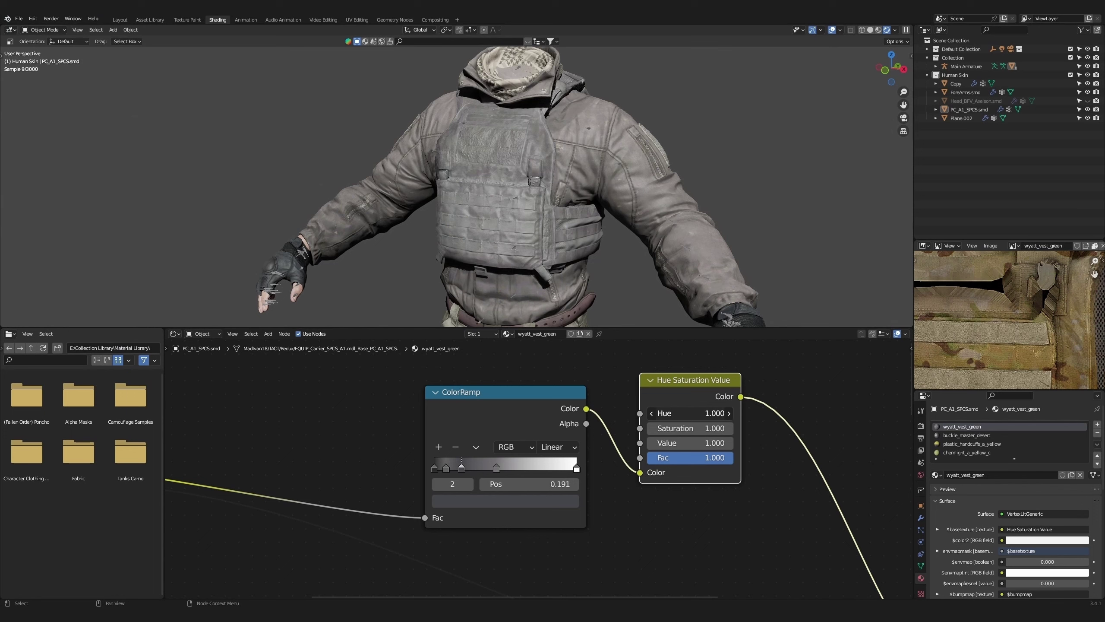
pyautogui.moveTo(596, 316); pyautogui.dragTo(594, 312, button='middle')
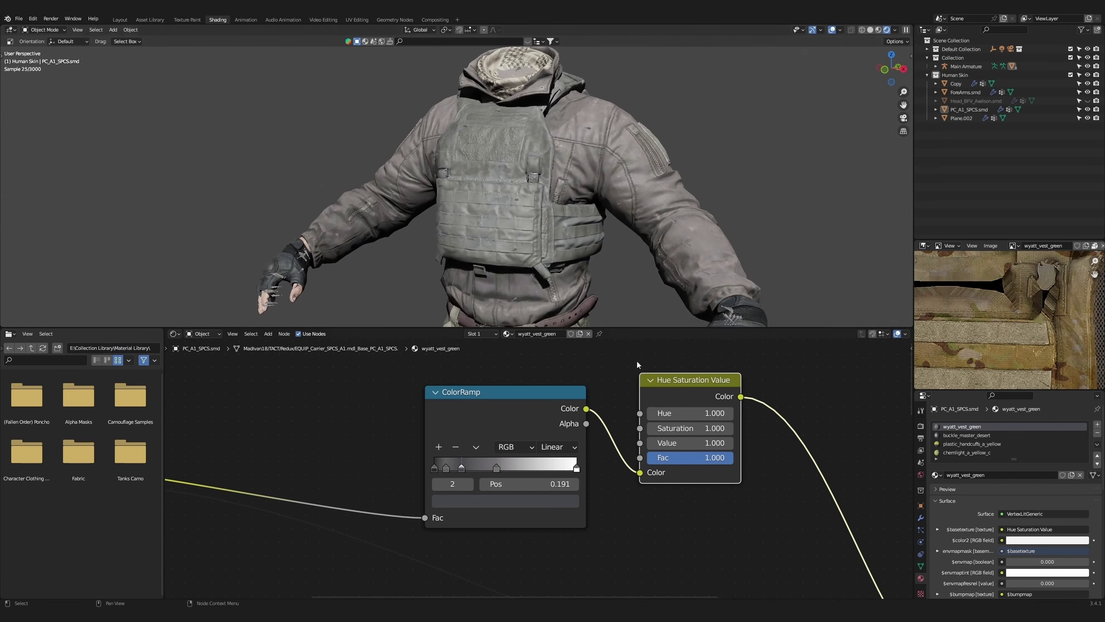
pyautogui.moveTo(686, 428)
pyautogui.mouseDown()
pyautogui.moveTo(701, 429)
pyautogui.moveTo(648, 429)
pyautogui.moveTo(715, 443)
pyautogui.moveTo(702, 444)
pyautogui.mouseUp()
pyautogui.scroll(-2, 671, 305)
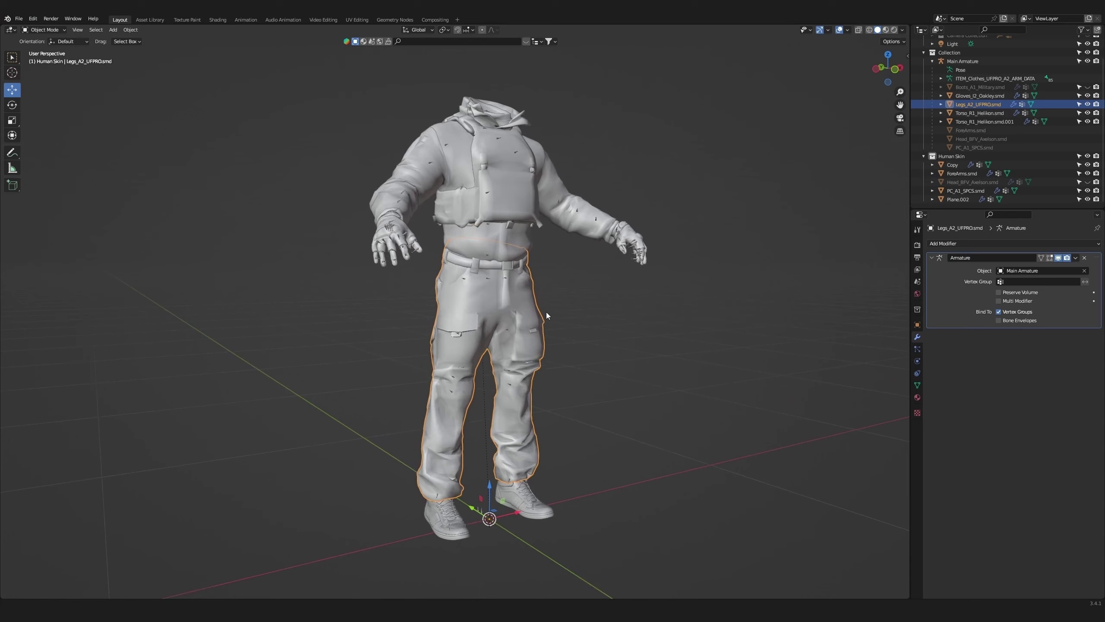
# Add a Weighted Normal modifier to the trousers mesh and set its weighting mode to Corner Angle.
pyautogui.scroll(5, 546, 312)
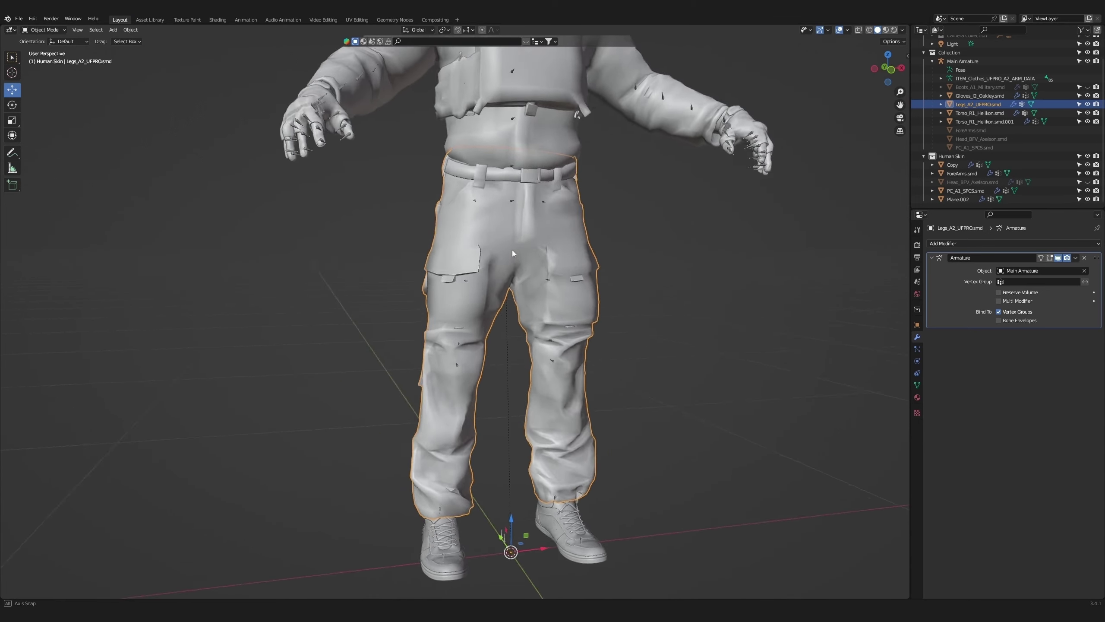
pyautogui.scroll(1, 476, 246)
pyautogui.scroll(2, 569, 161)
pyautogui.scroll(2, 523, 261)
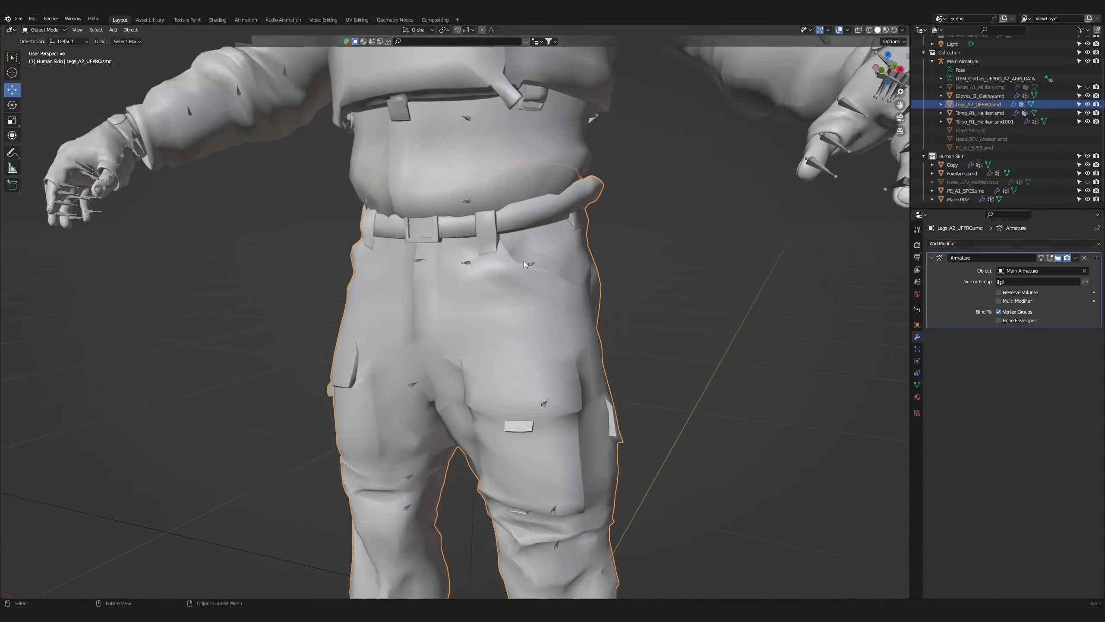
pyautogui.scroll(2, 581, 200)
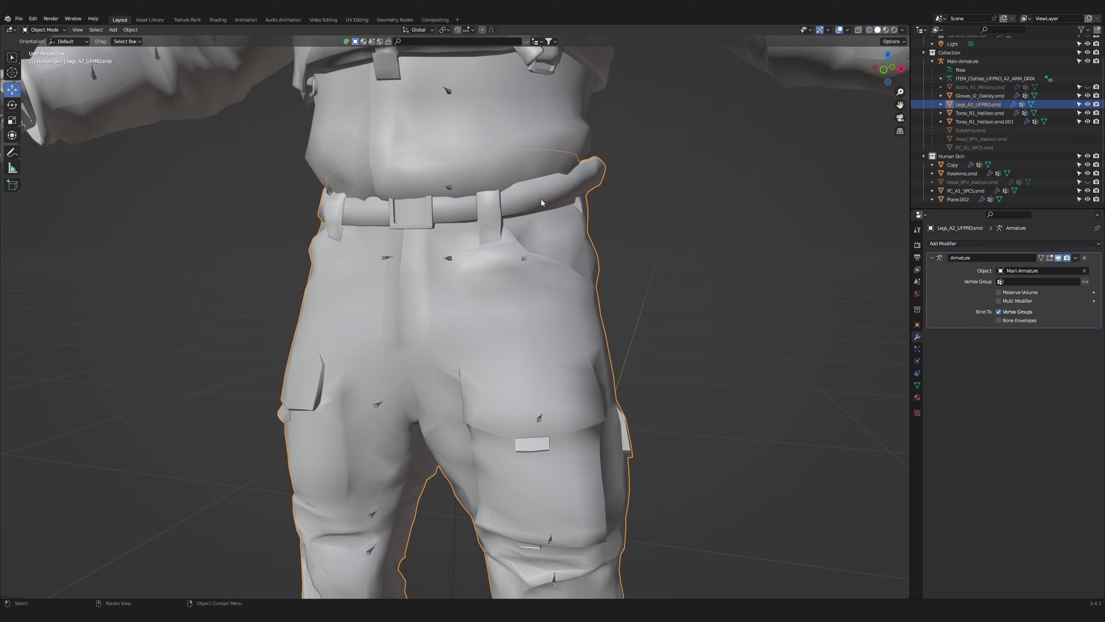
pyautogui.click(895, 29)
pyautogui.moveTo(649, 177)
pyautogui.mouseDown(button='middle')
pyautogui.moveTo(630, 174)
pyautogui.moveTo(662, 175)
pyautogui.moveTo(584, 178)
pyautogui.mouseUp(button='middle')
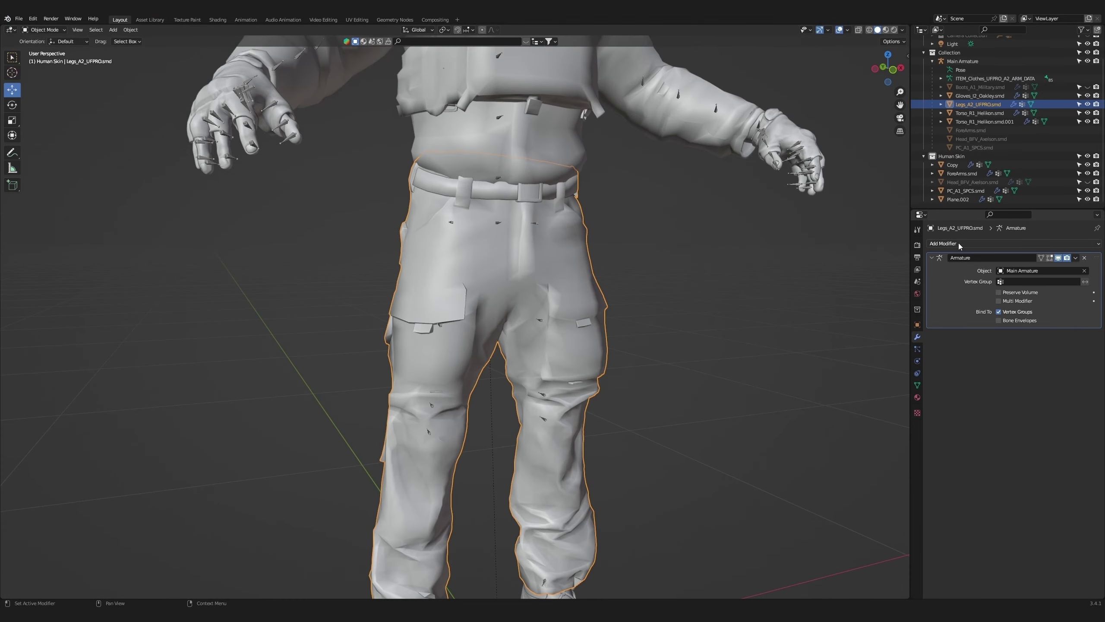
pyautogui.click(959, 243)
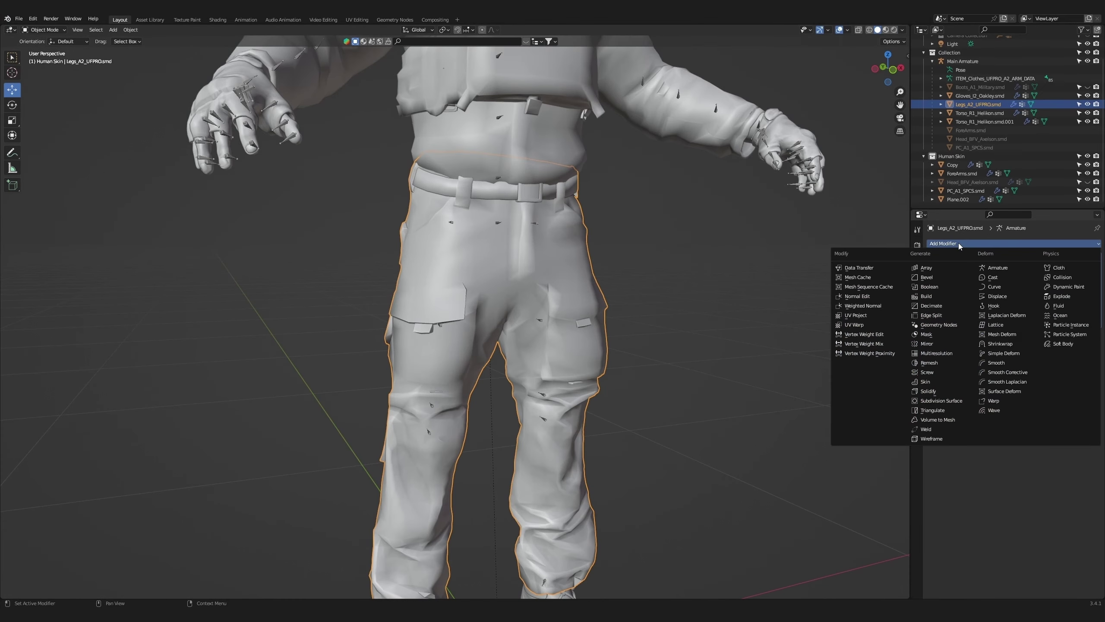
pyautogui.click(868, 307)
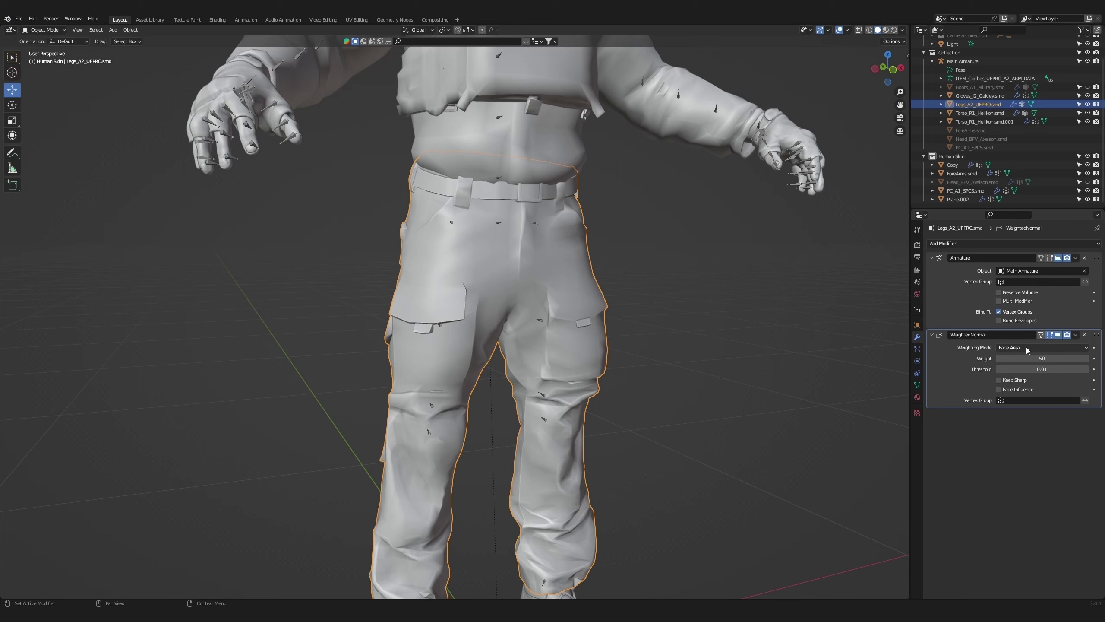
pyautogui.click(1026, 347)
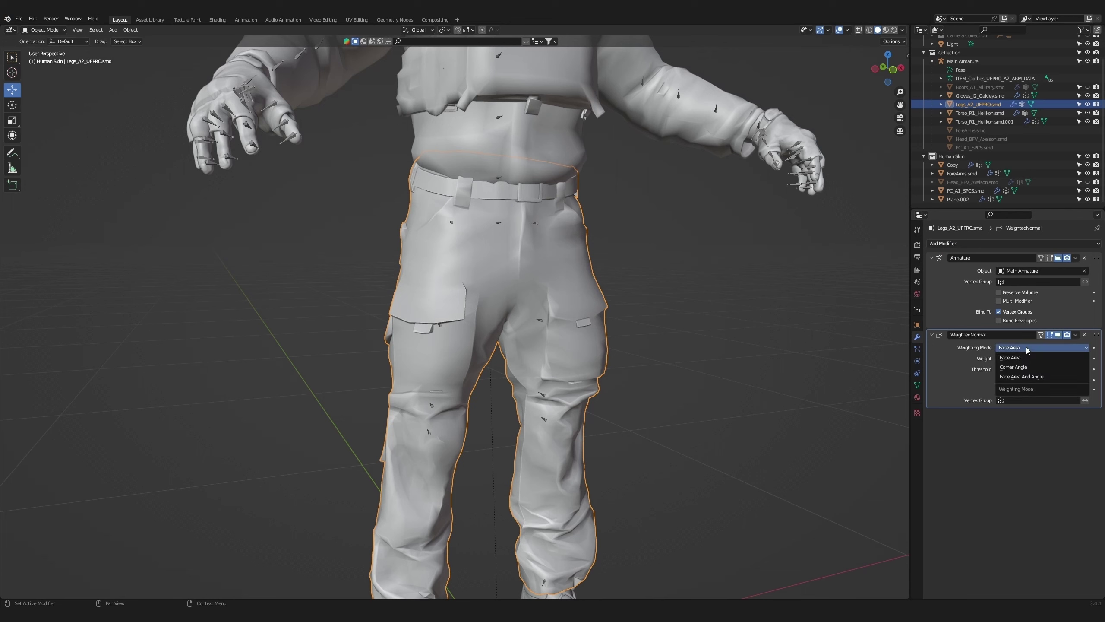
pyautogui.click(1018, 368)
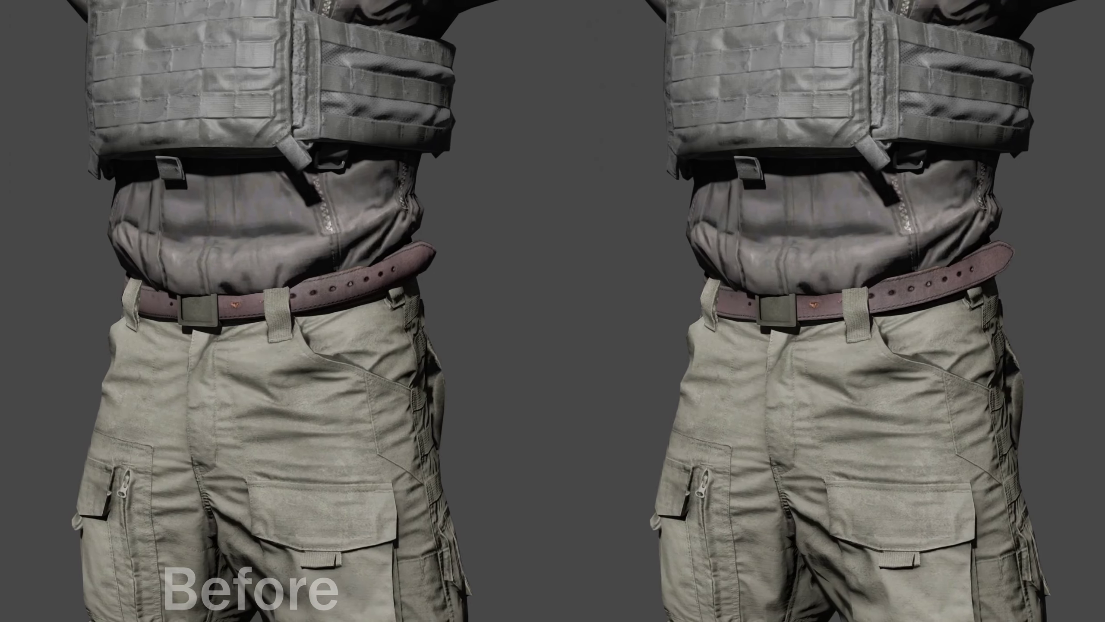